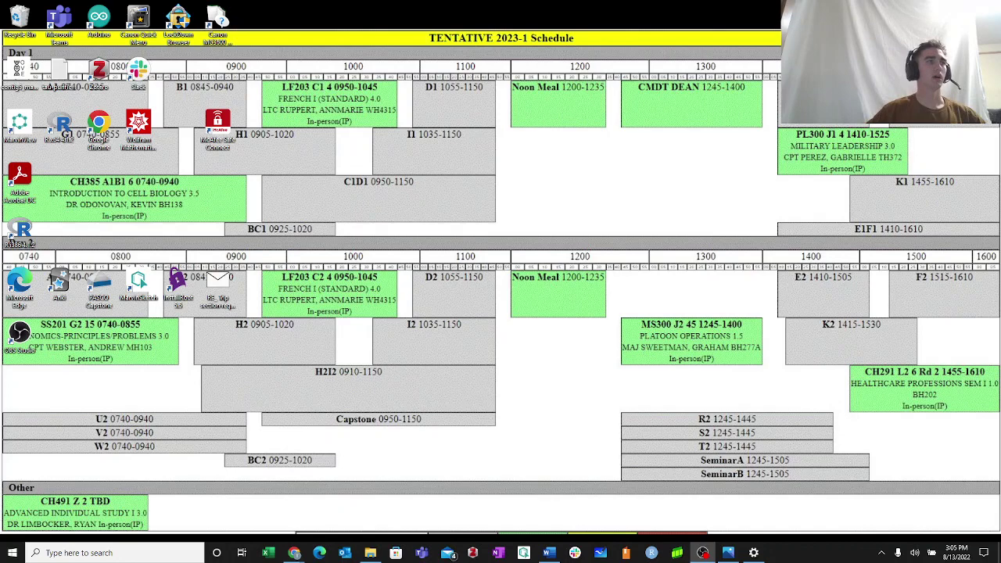
Maximize Chrome and load help.westpoint.edu.
drag(487, 562, 487, 6)
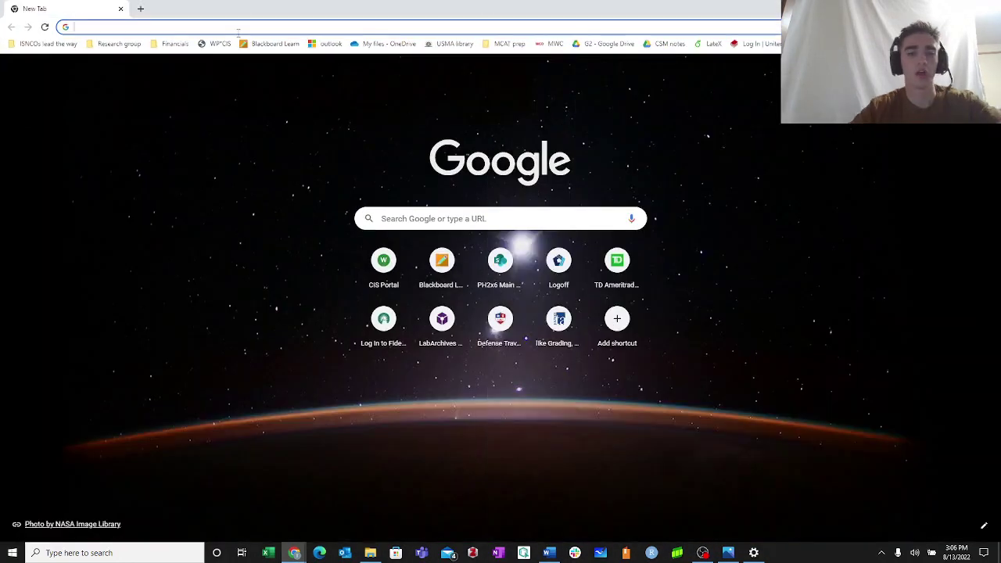
text(help.w)
key(Return)
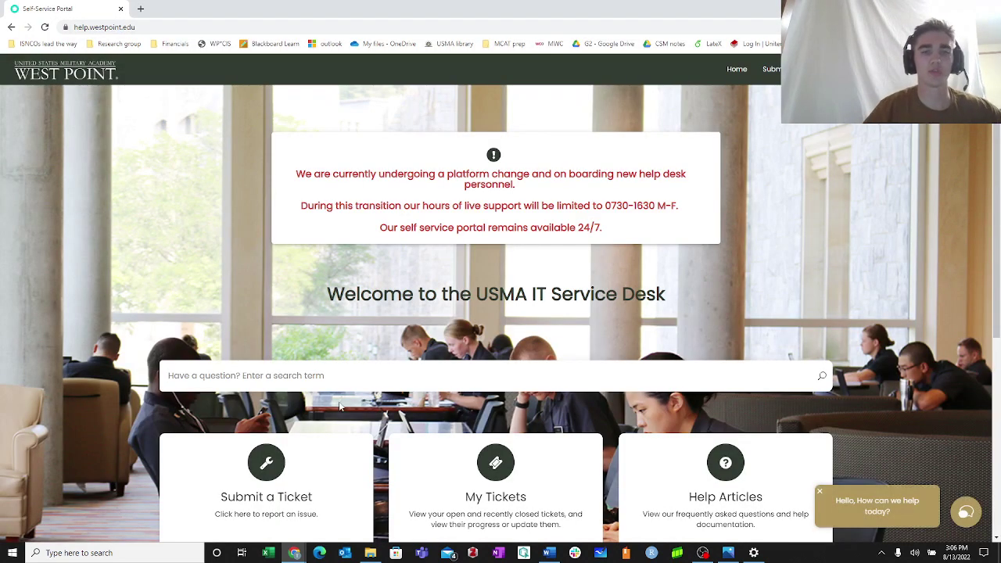
Search 'printer', open Connect to a WREN Printer, highlight its steps, then show the desktop.
click(339, 382)
text(printer)
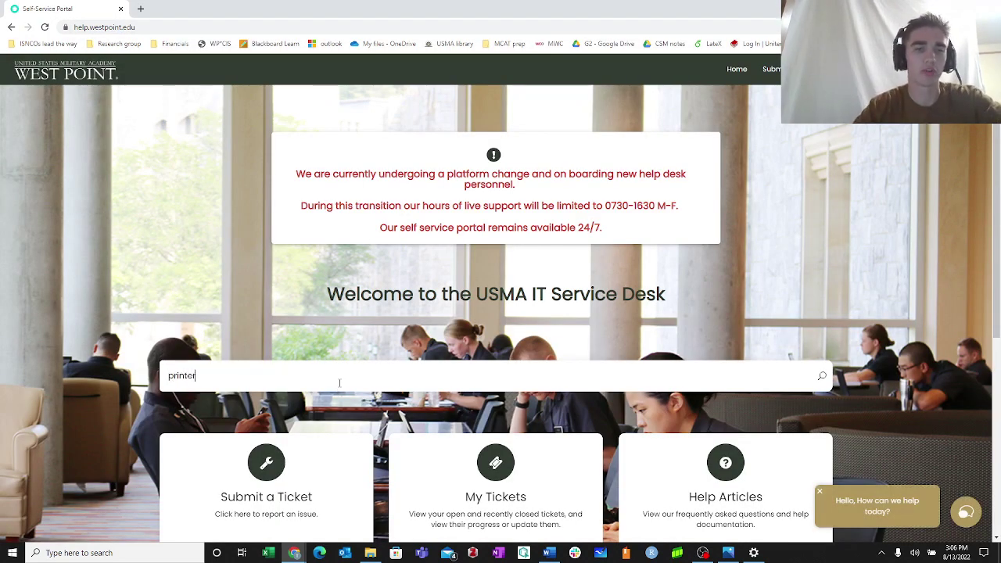
key(Return)
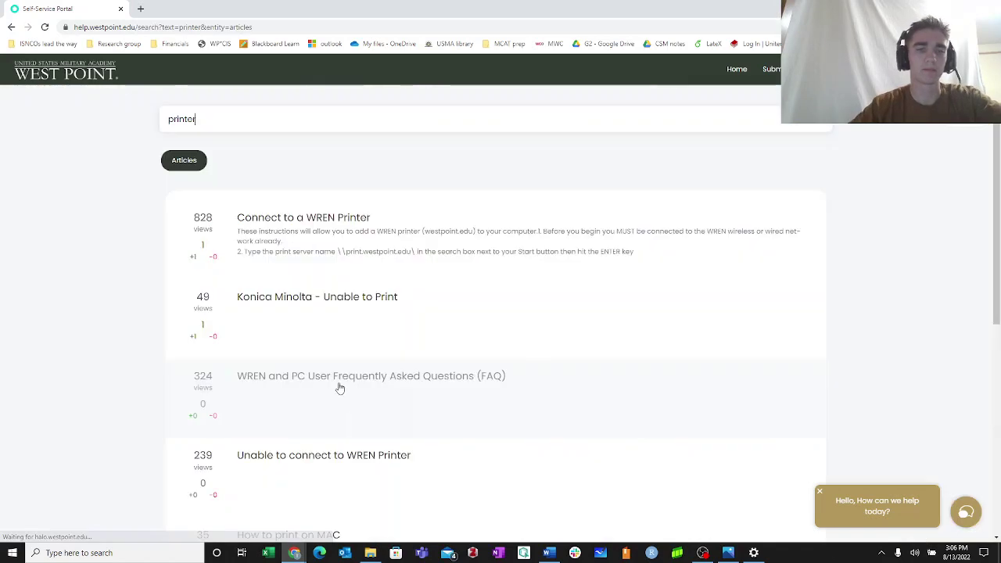
click(325, 229)
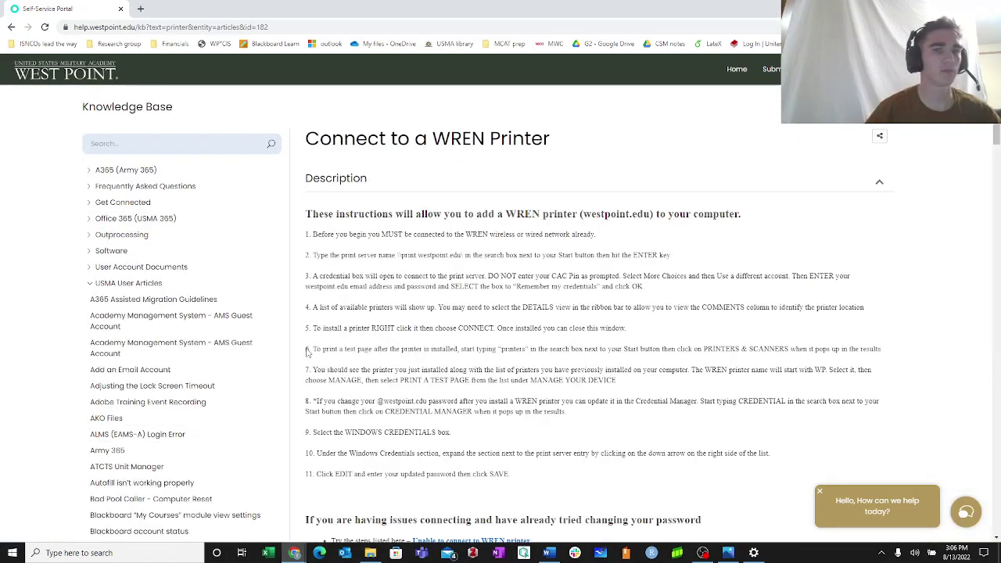
drag(305, 211, 501, 520)
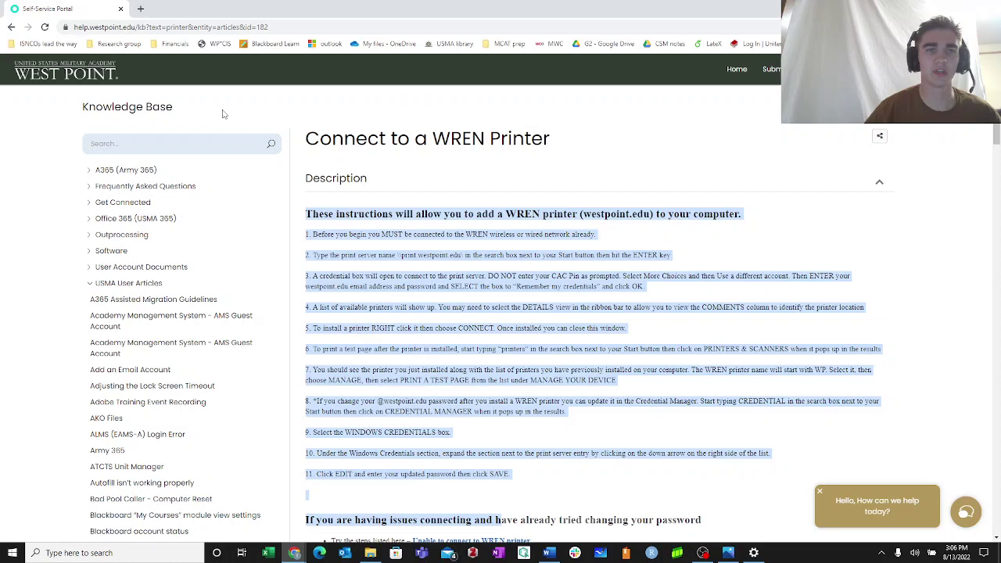
key(super+d)
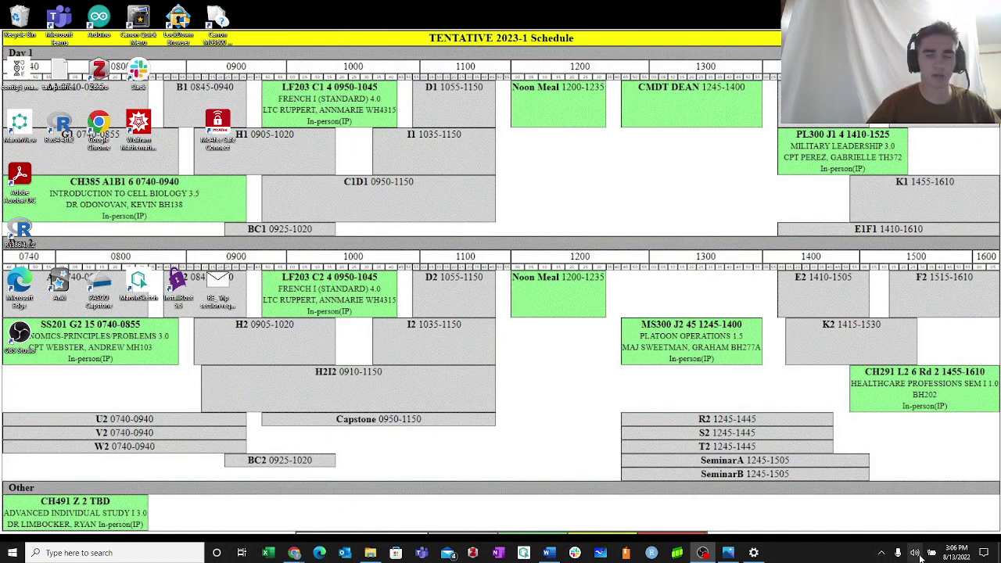
Check the Wi-Fi list shows westpoint.edu connected, then bring up Windows search.
click(880, 554)
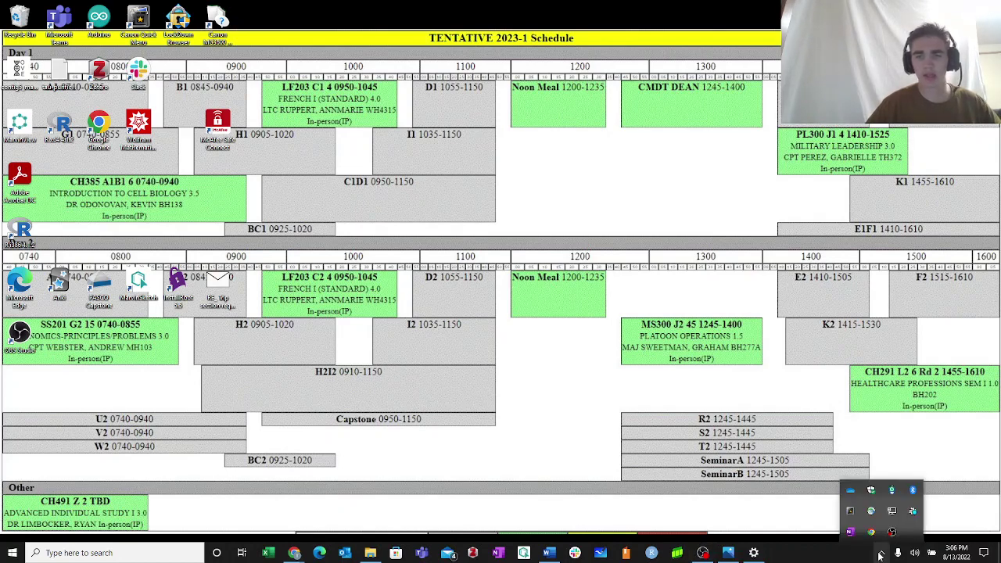
click(893, 513)
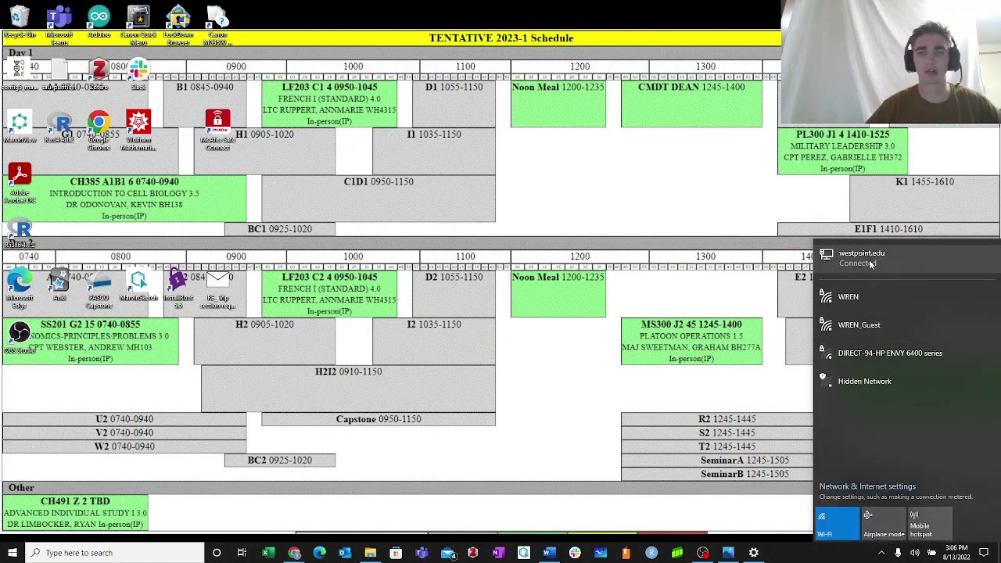
click(316, 548)
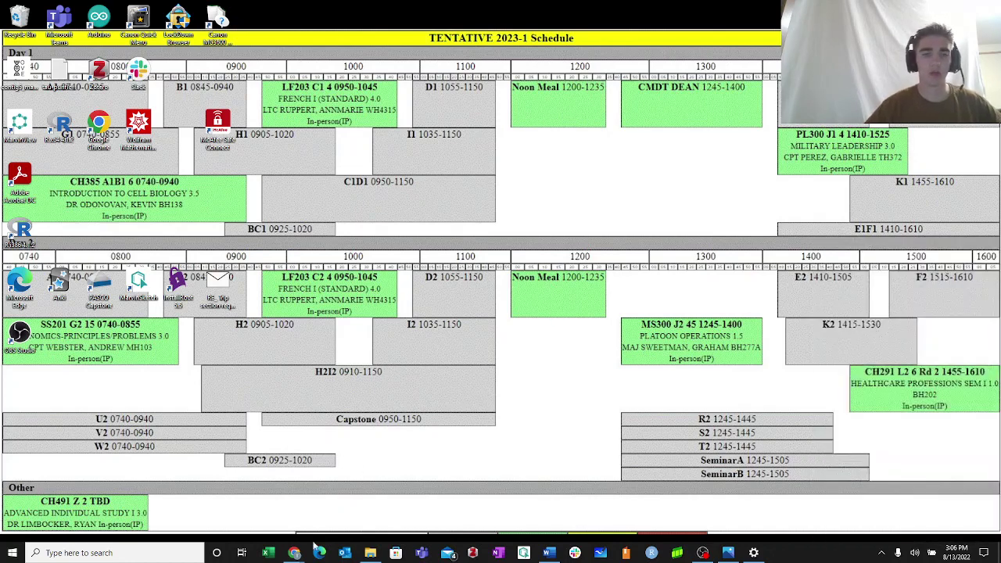
click(135, 552)
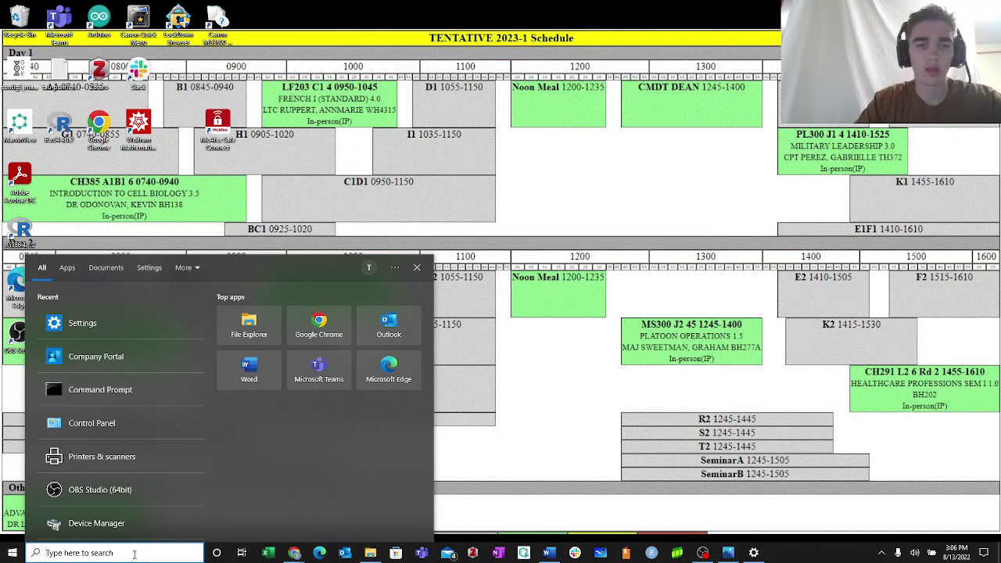
Run \\print.westpoint.edu from the Start search box.
text(\\pr)
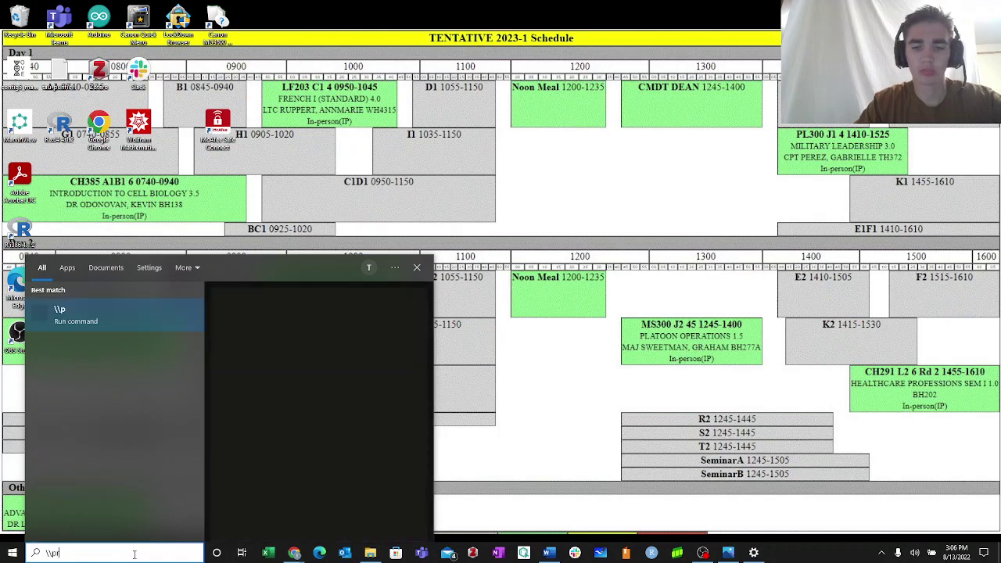
text(int.westpo)
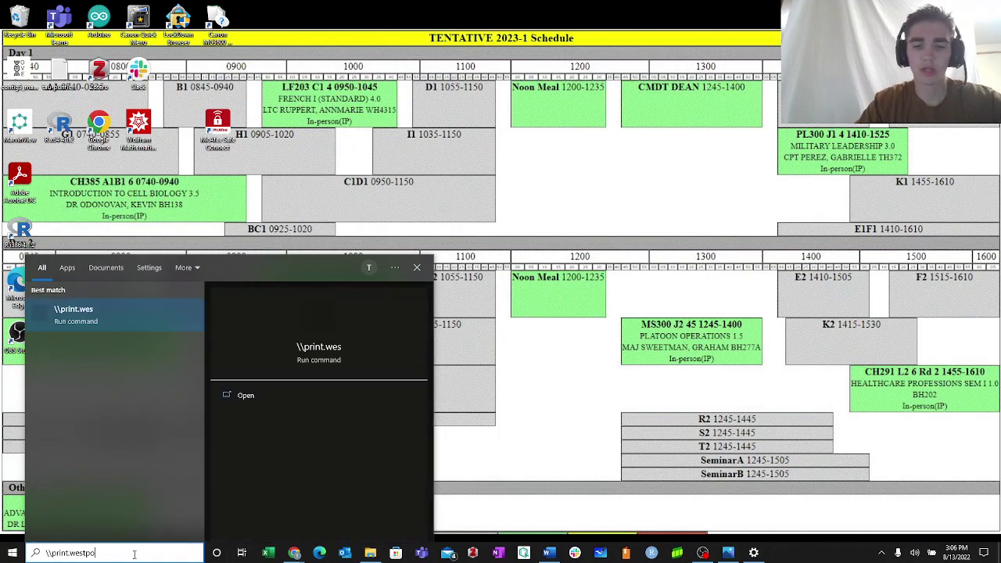
text(int.edu\)
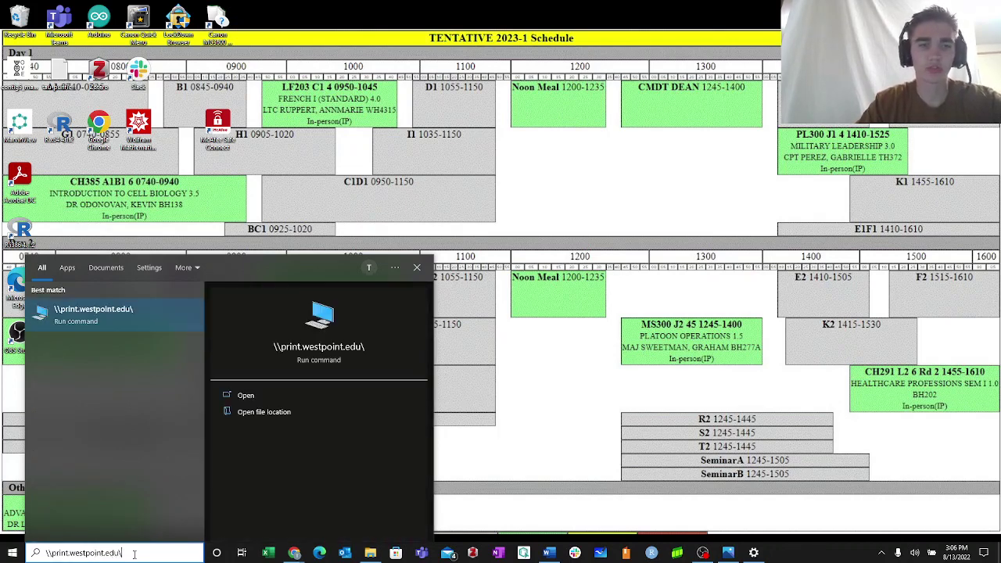
key(Return)
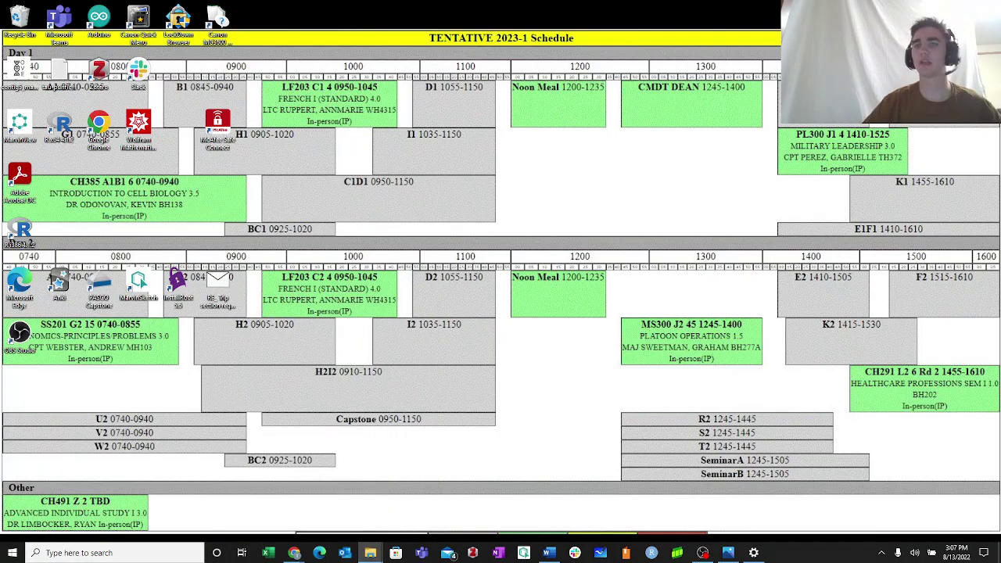
Maximize the print.westpoint.edu window and browse its shared printers, checking WPMCMAC5THC3's location.
drag(714, 233, 614, 41)
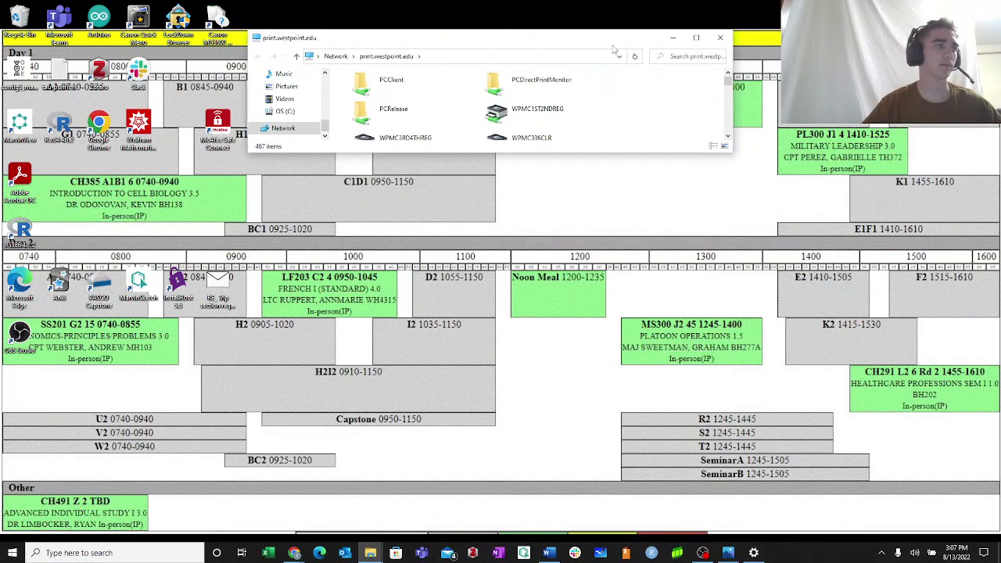
click(695, 37)
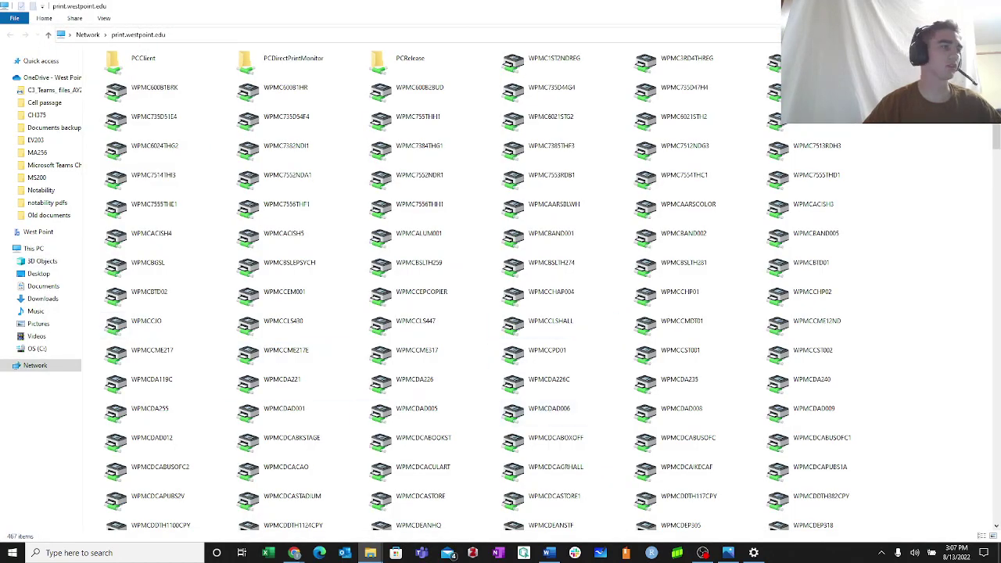
scroll(703, 344, down, 2)
click(787, 351)
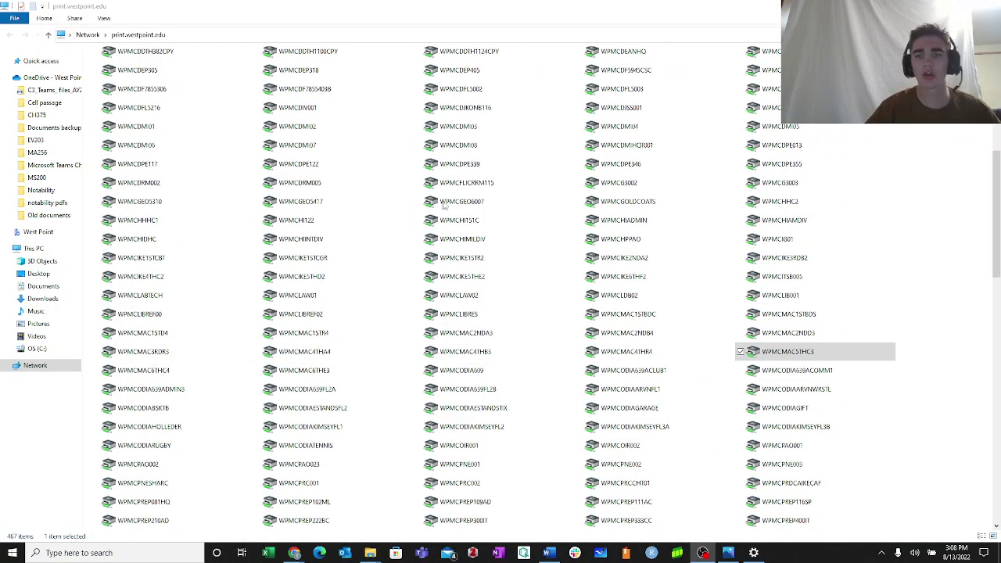
click(841, 353)
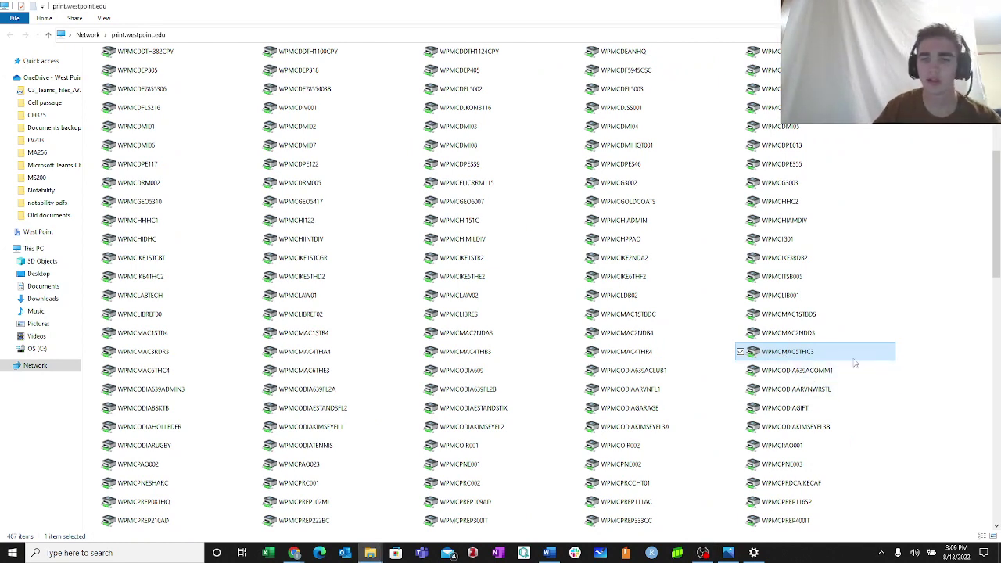
mouse_move(804, 357)
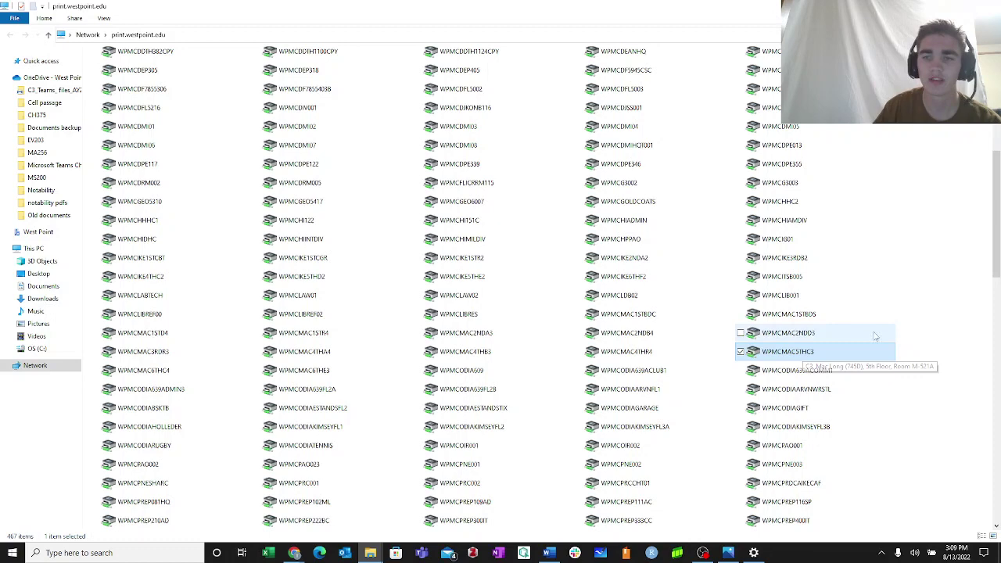
click(920, 294)
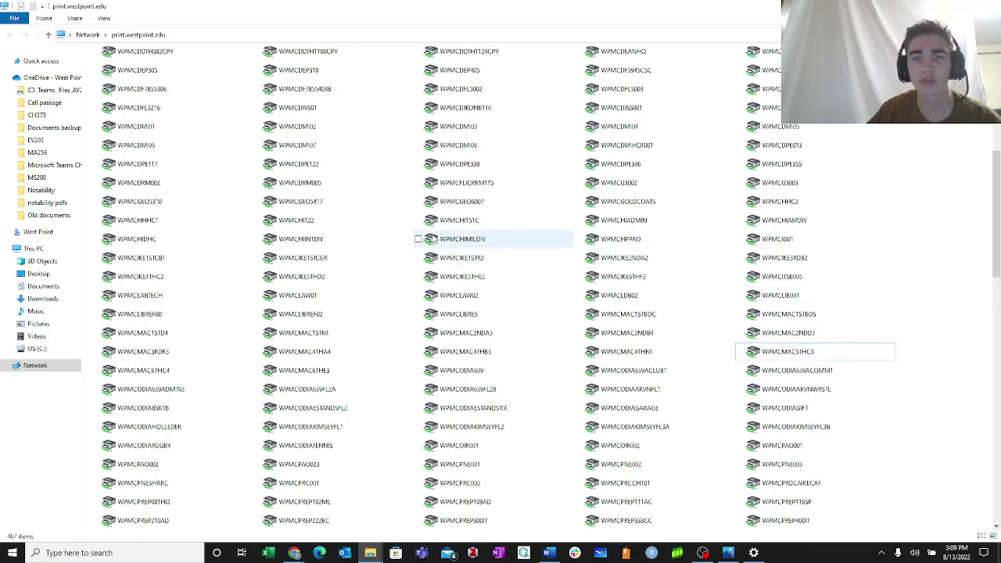
scroll(394, 176, up, 5)
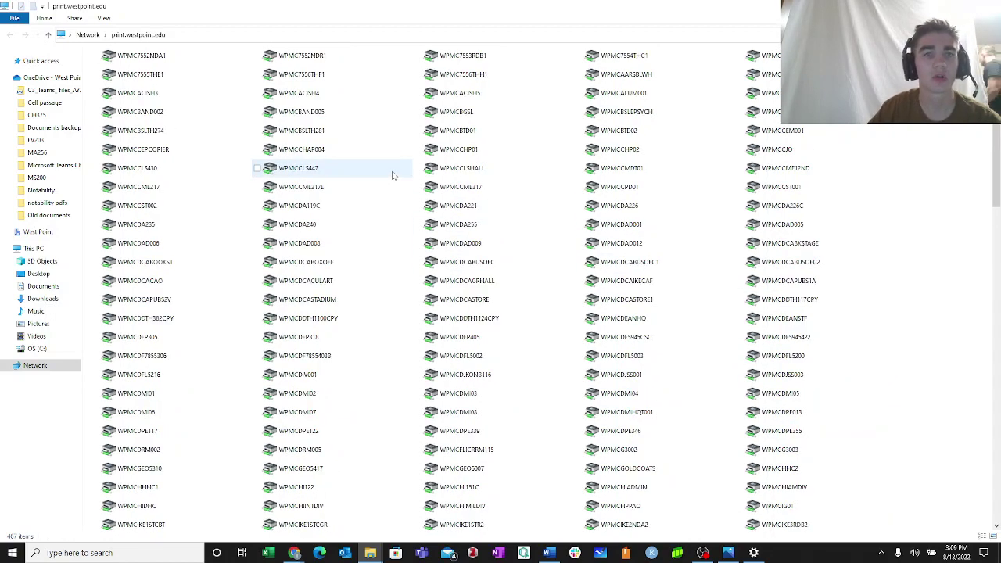
scroll(393, 176, up, 2)
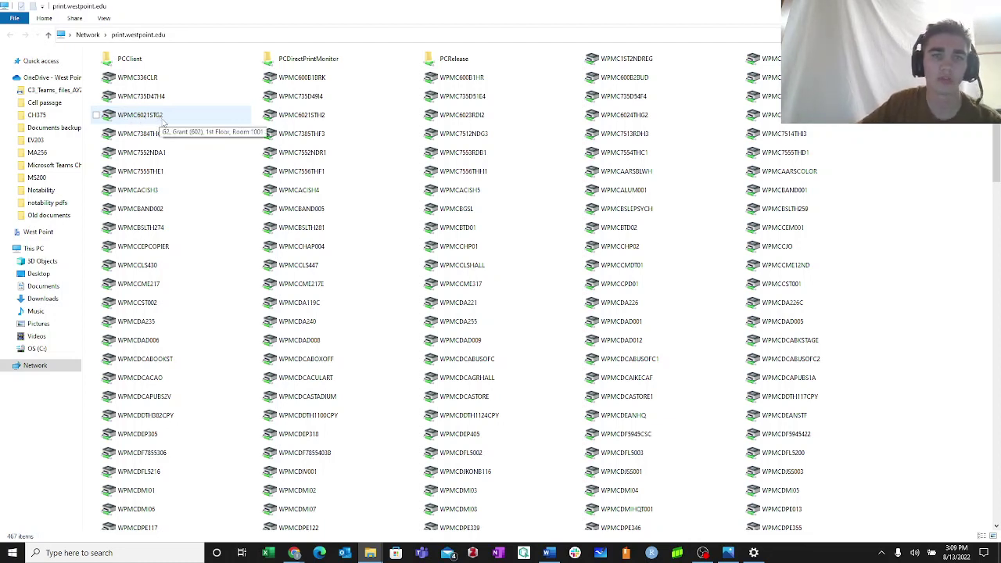
Connect WPMC6021STG2, close its queue, and select WPMC735D49I4.
double_click(158, 117)
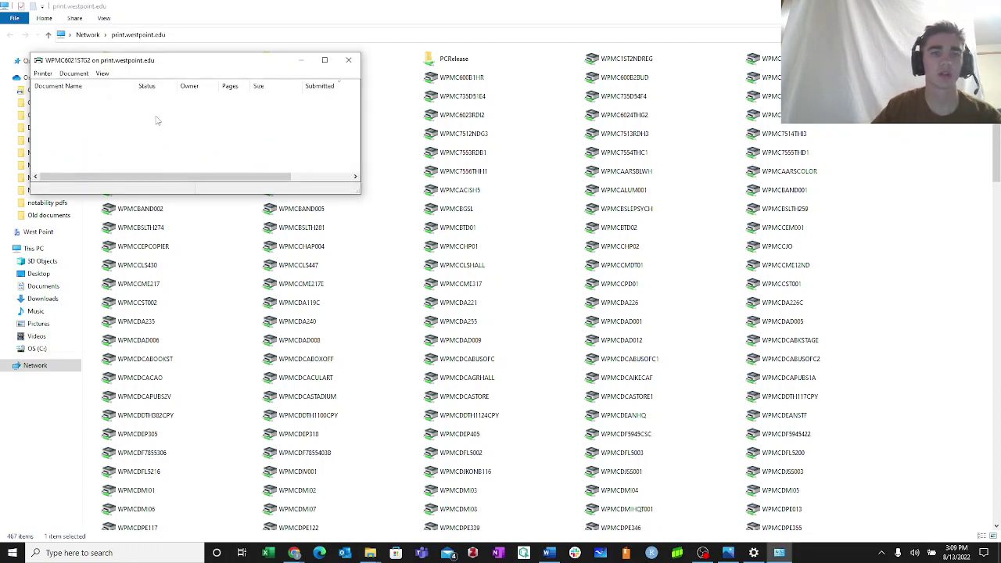
click(348, 60)
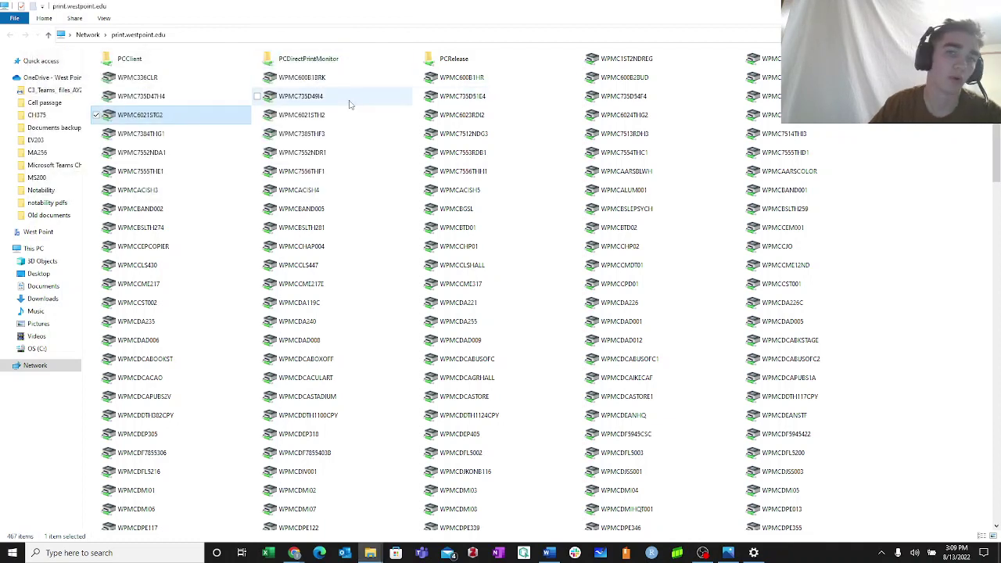
mouse_move(348, 104)
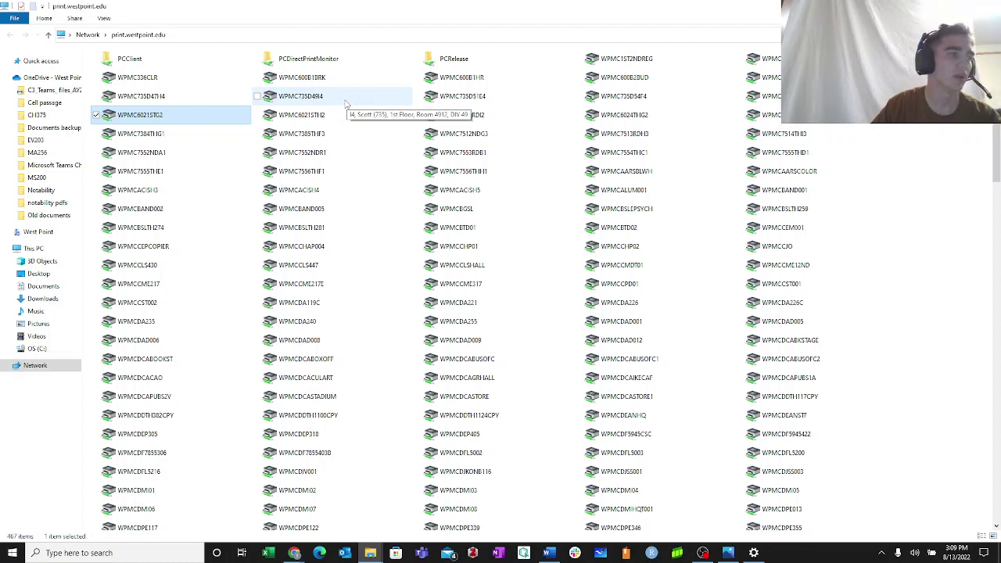
click(347, 101)
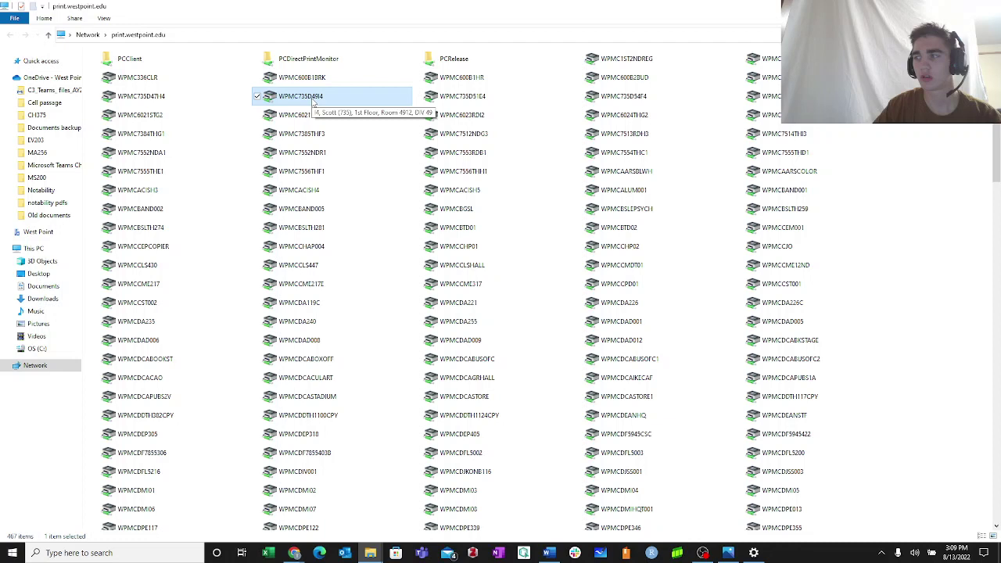
Connect WPMC735D49I4 to this computer using its Connect action.
right_click(312, 102)
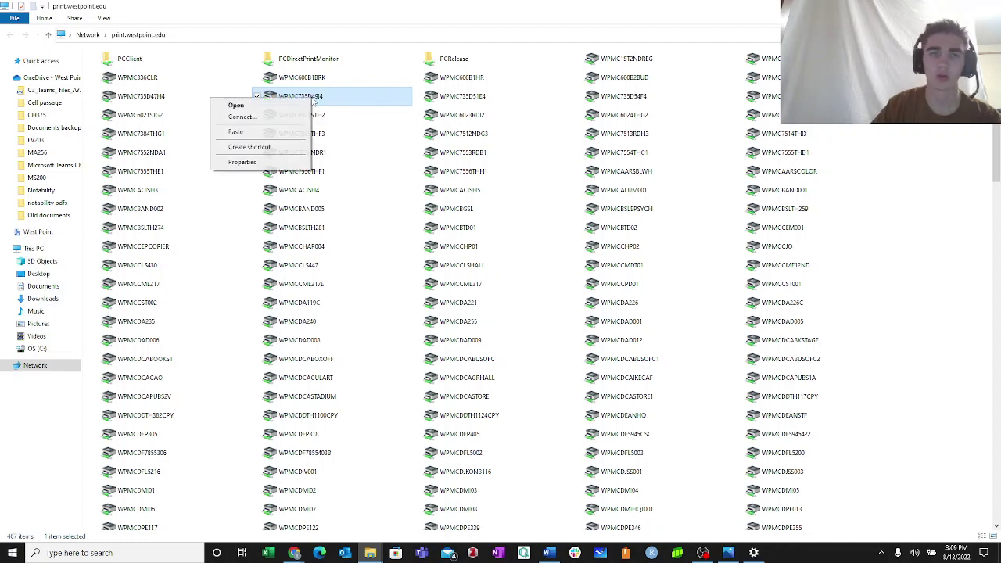
click(286, 106)
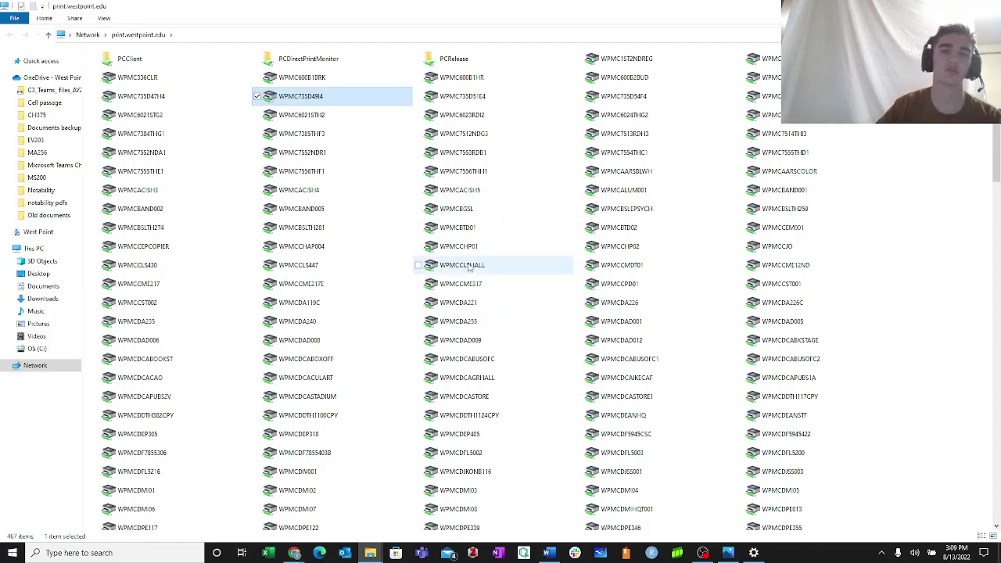
right_click(320, 105)
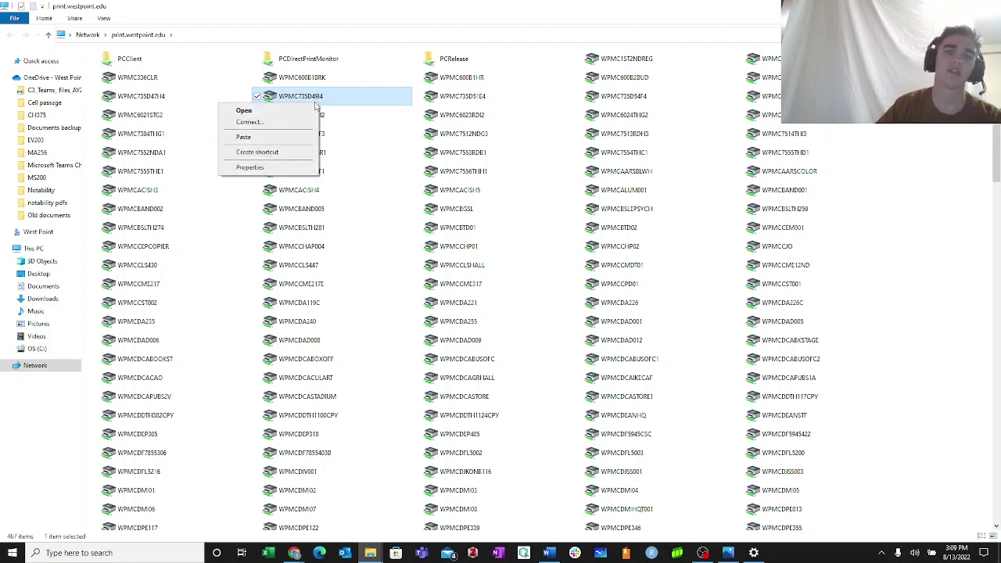
click(367, 103)
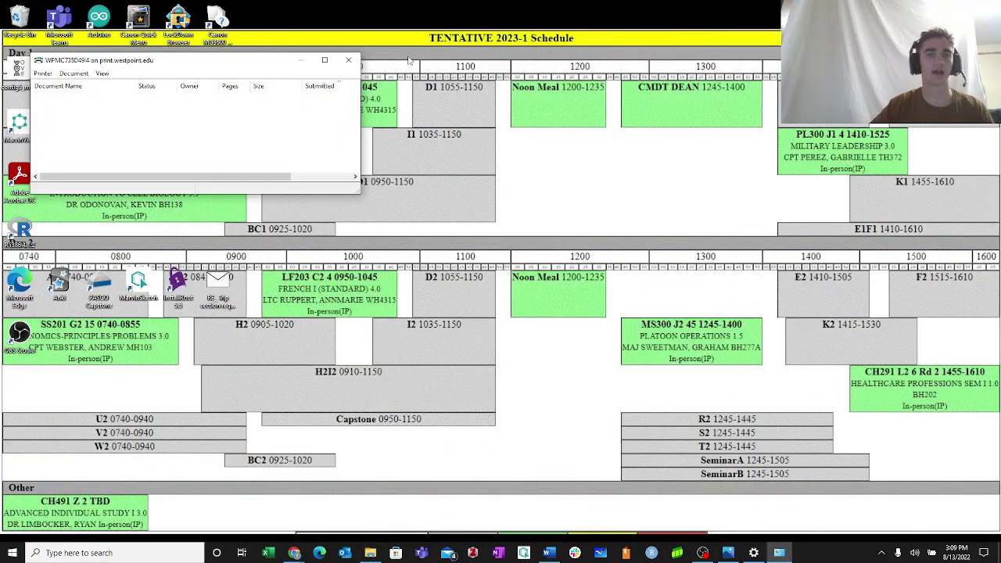
Close the print queue and open Printers & scanners by searching 'printers'.
click(348, 61)
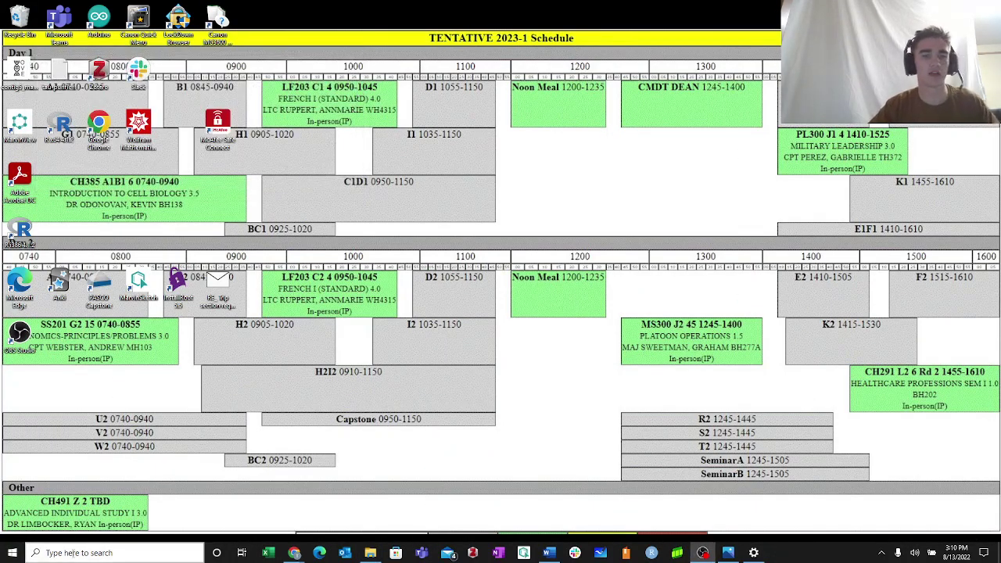
click(75, 554)
text(printers)
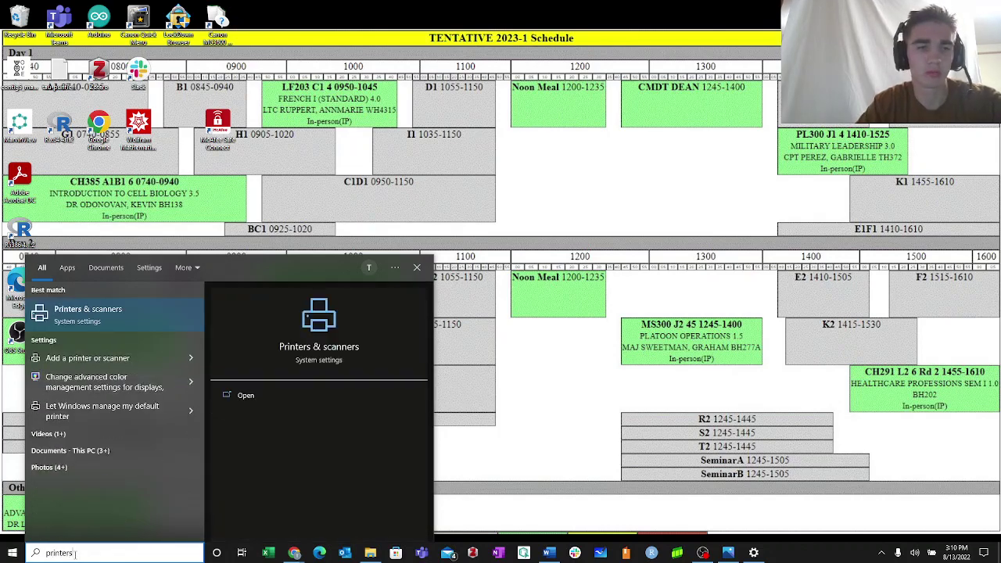
key(Return)
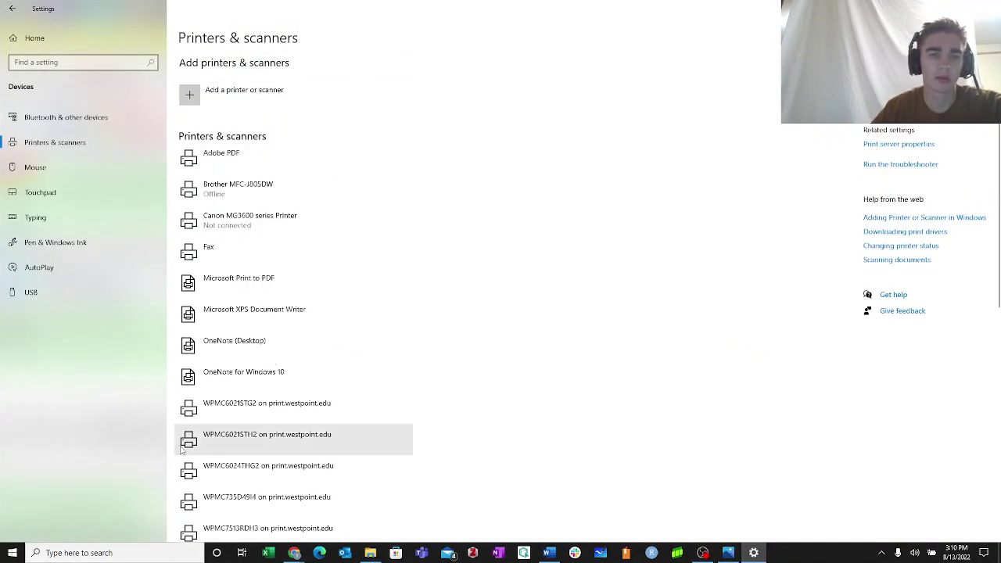
Check WPMC735D49I4's print queue, close it, and open the printer's Manage page.
scroll(251, 462, down, 3)
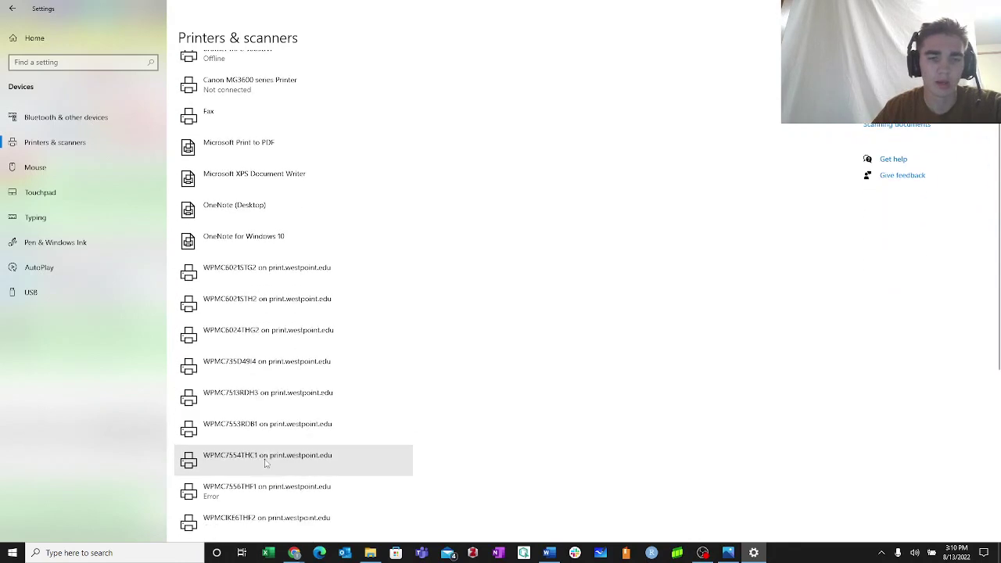
click(261, 369)
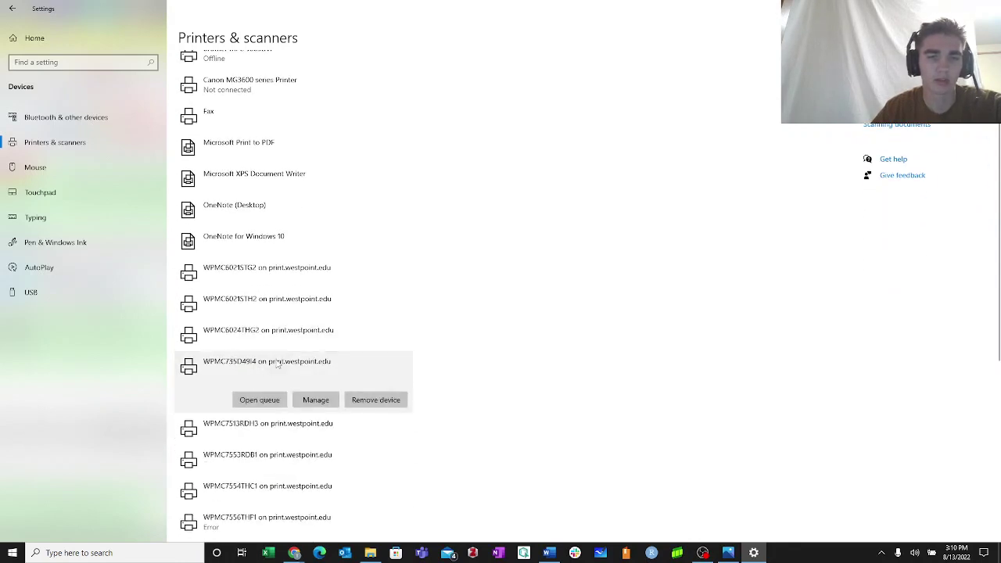
click(260, 401)
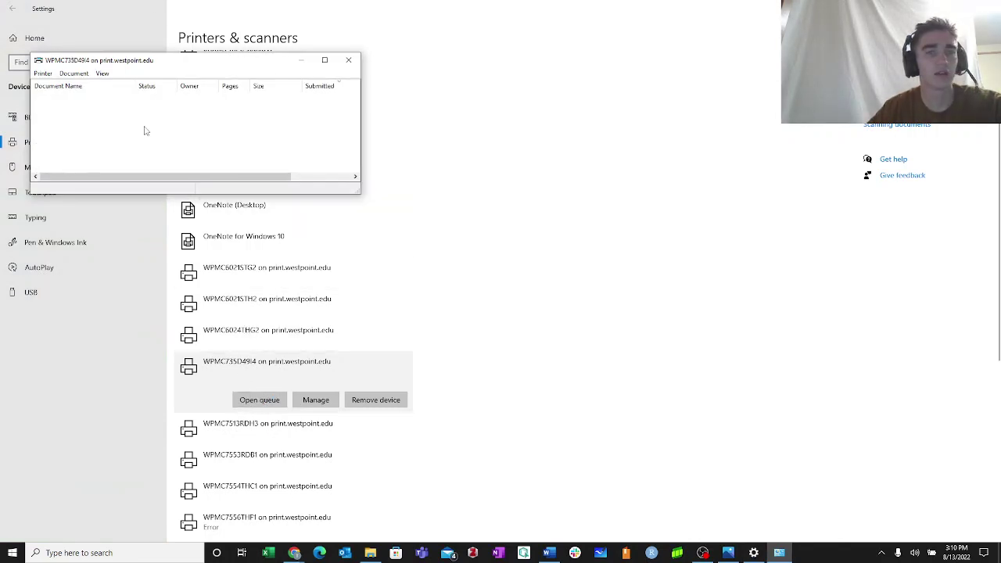
scroll(135, 138, right, 2)
scroll(134, 138, left, 3)
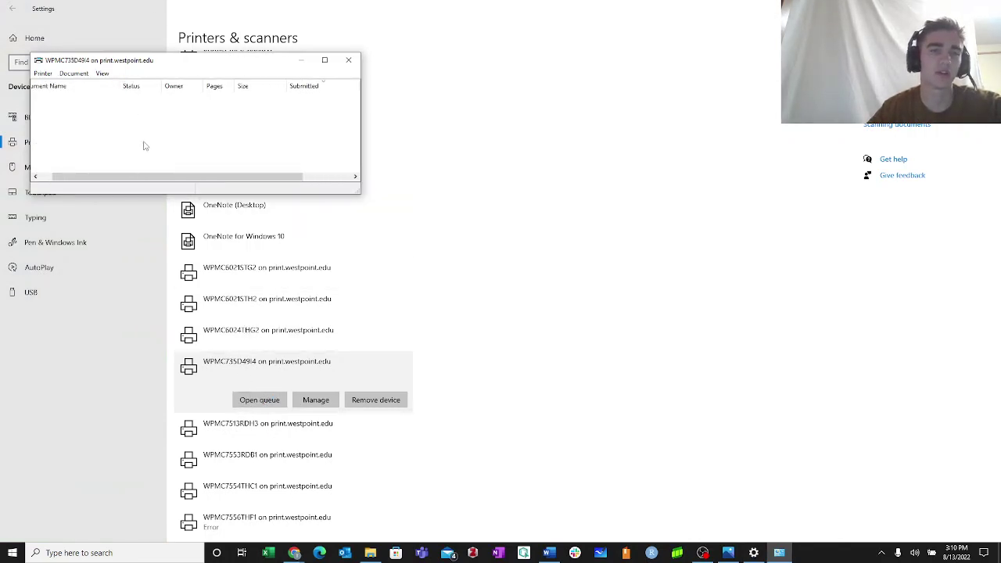
scroll(143, 145, right, 4)
scroll(130, 109, left, 3)
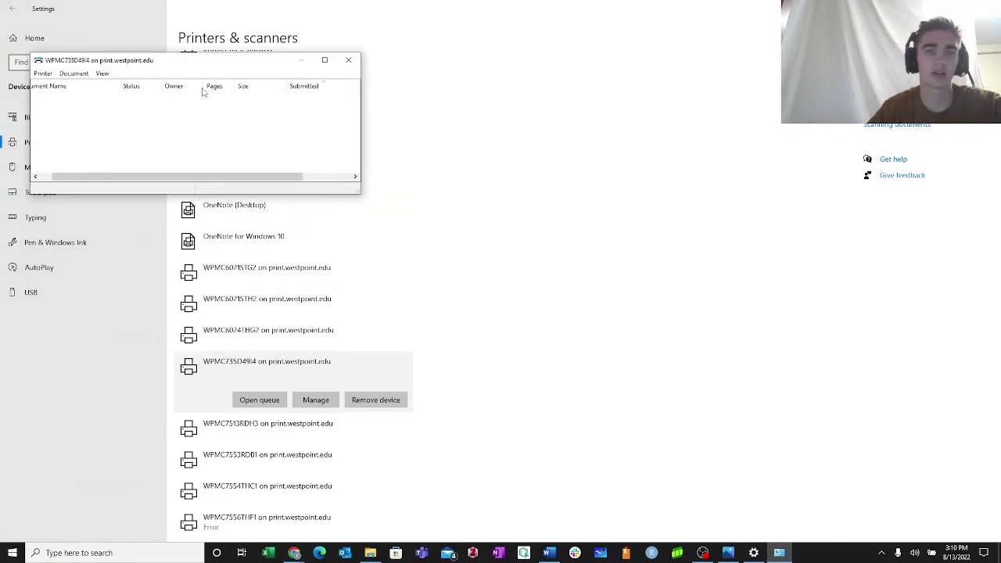
click(348, 60)
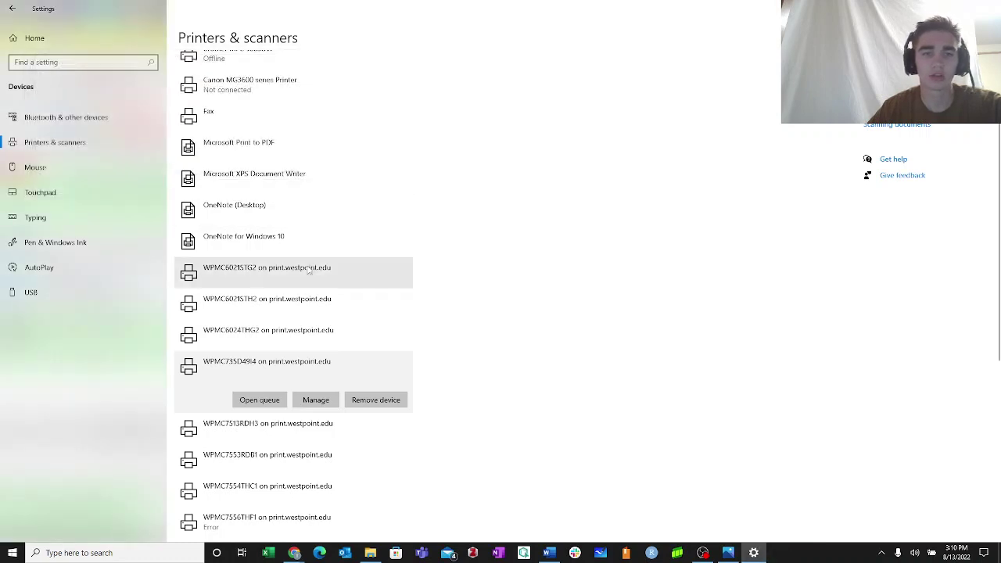
click(316, 401)
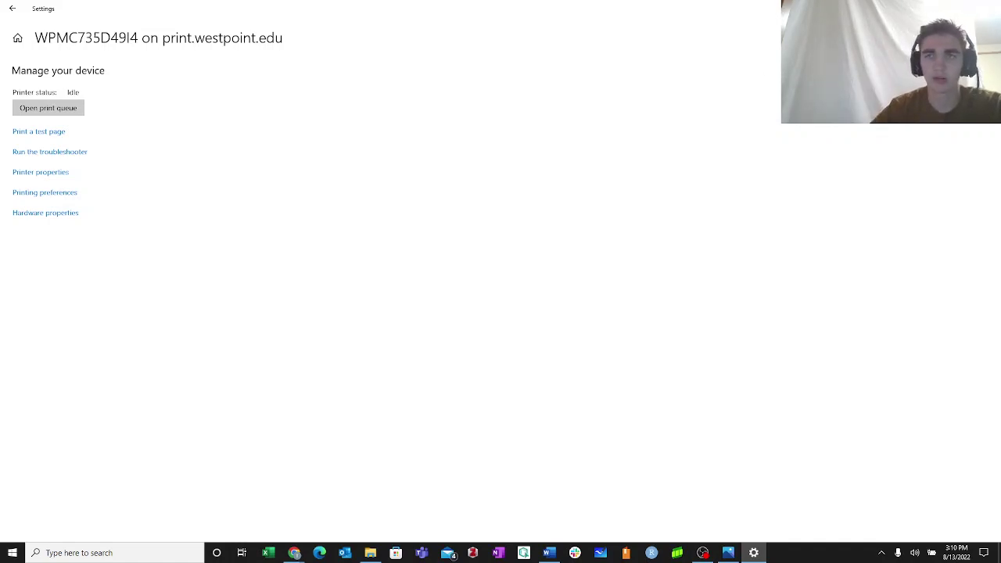
Search the help.westpoint.edu portal for 'printer'.
click(13, 10)
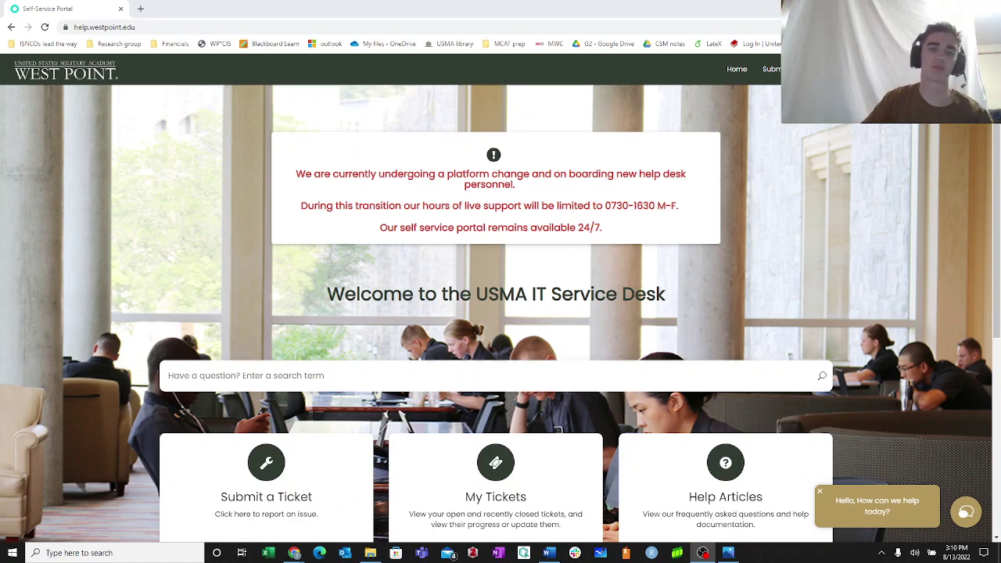
click(290, 384)
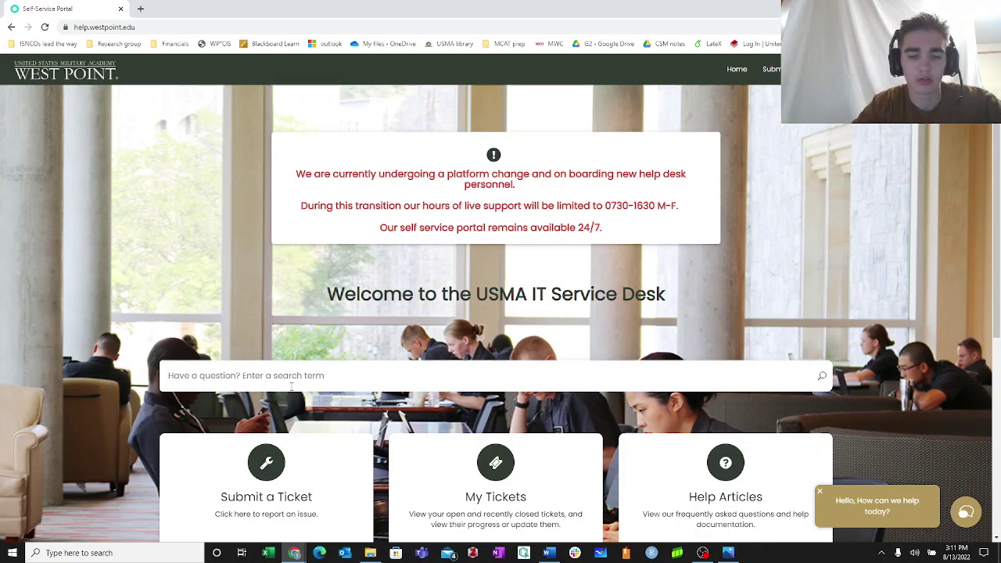
text(printer)
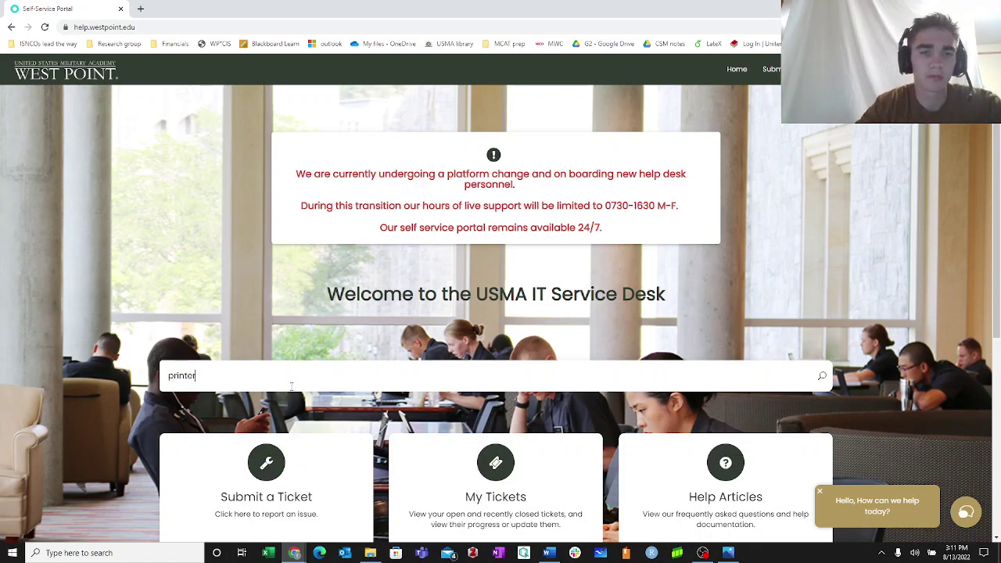
key(Return)
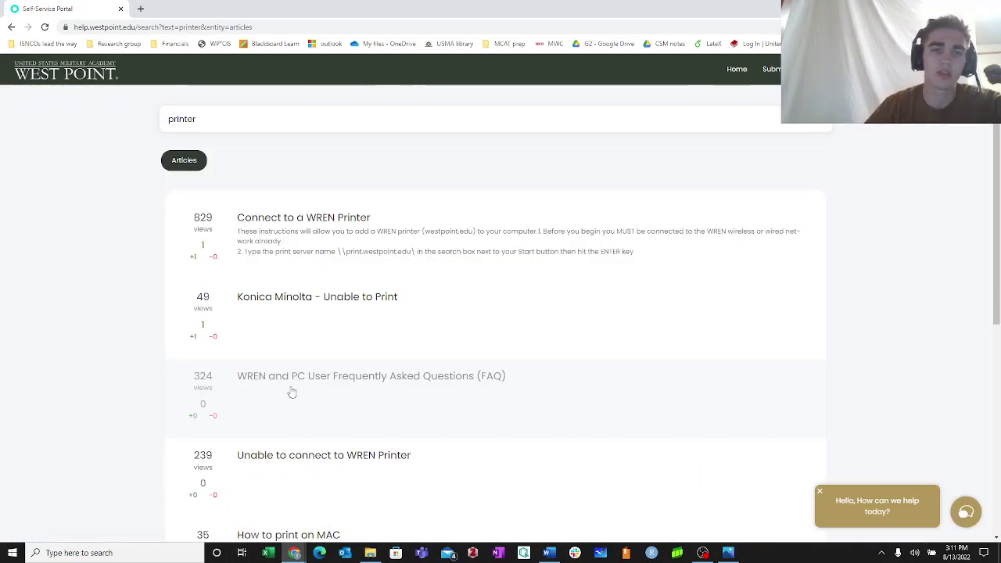
Open the Konica Minolta - Unable to Print article and skim its steps.
click(378, 313)
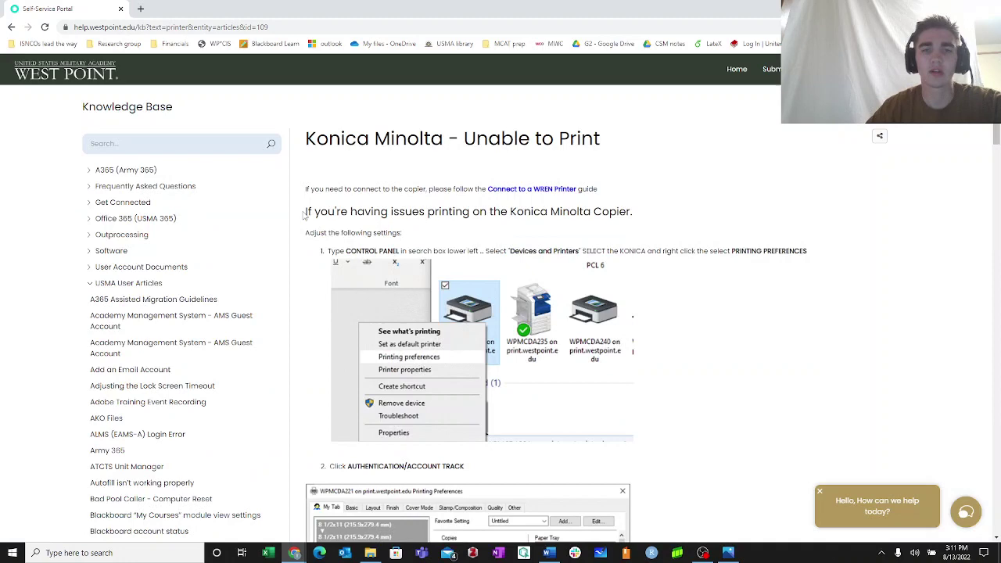
drag(306, 212, 717, 406)
click(719, 370)
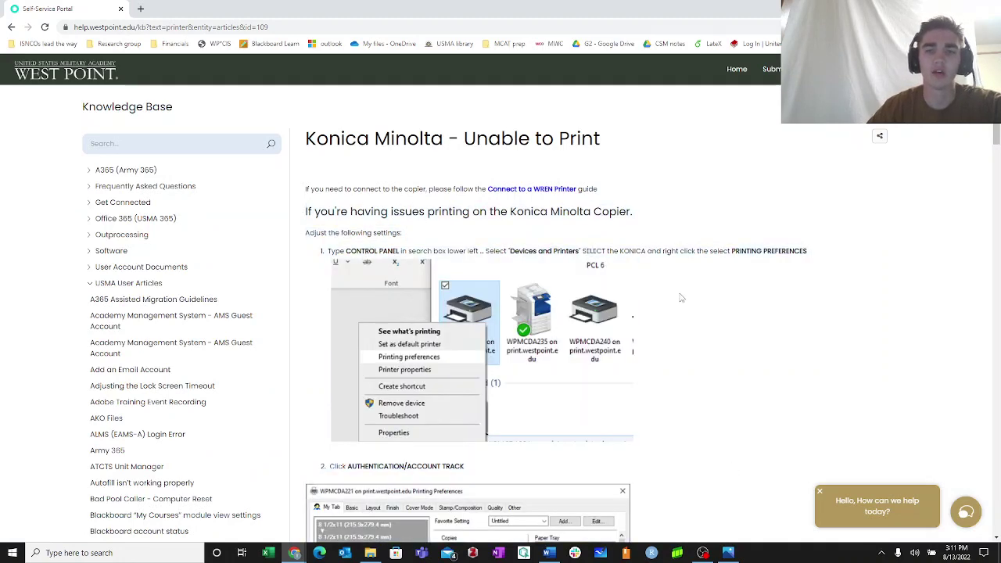
scroll(683, 300, down, 5)
scroll(679, 300, up, 5)
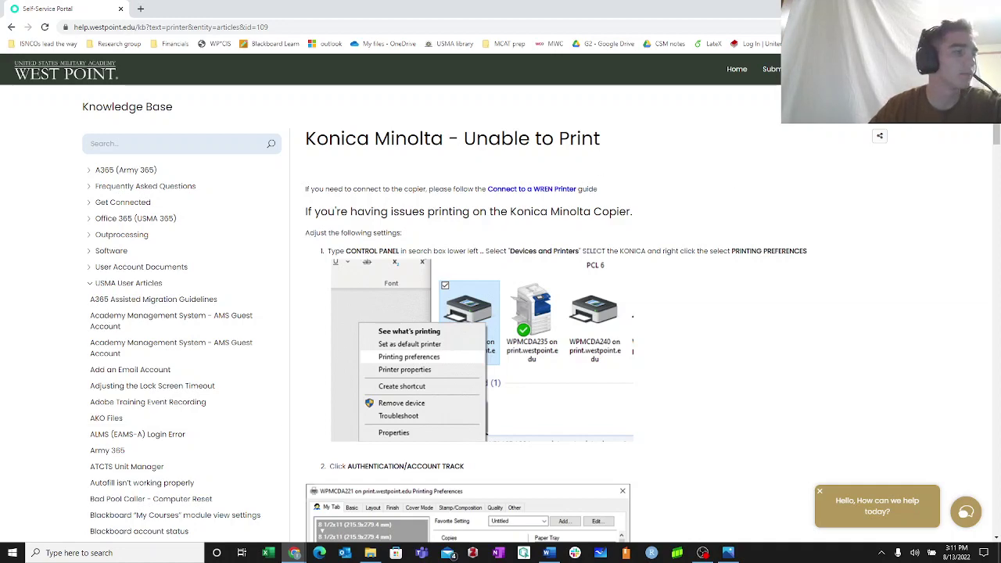
Show the desktop and open Control Panel by searching 'control'.
key(super+d)
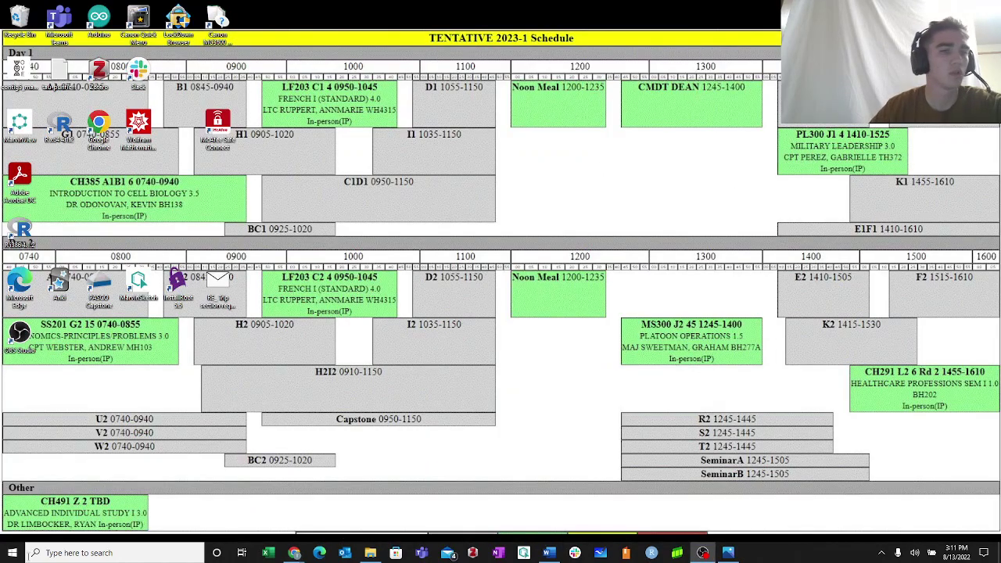
click(152, 556)
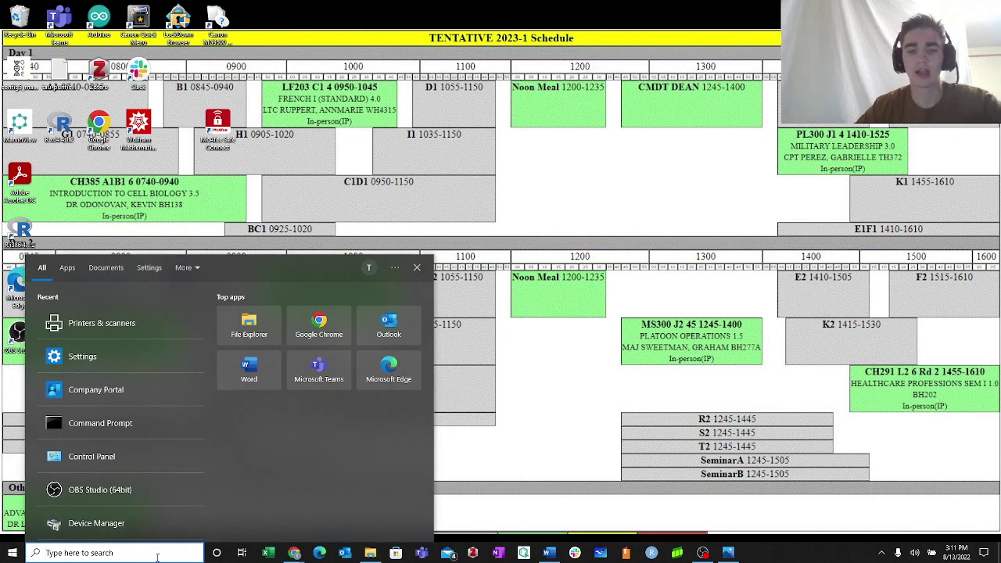
text(control)
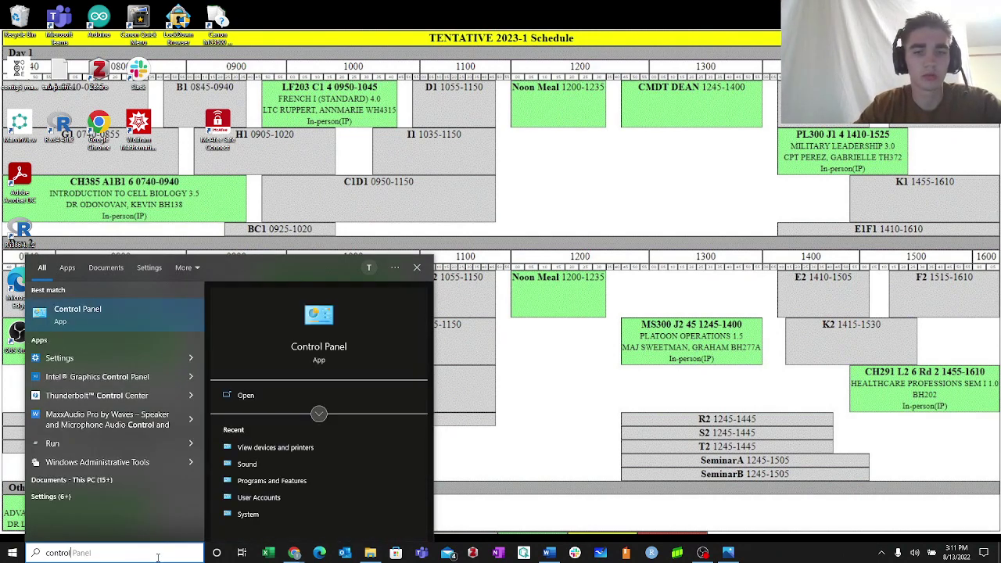
key(Return)
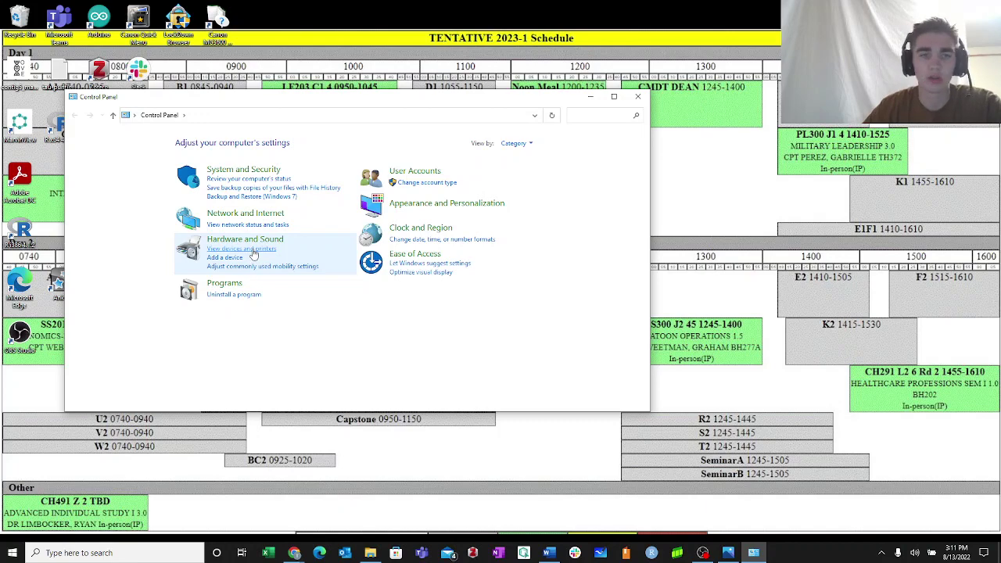
Open View devices and printers and scroll through the Printers section.
click(253, 250)
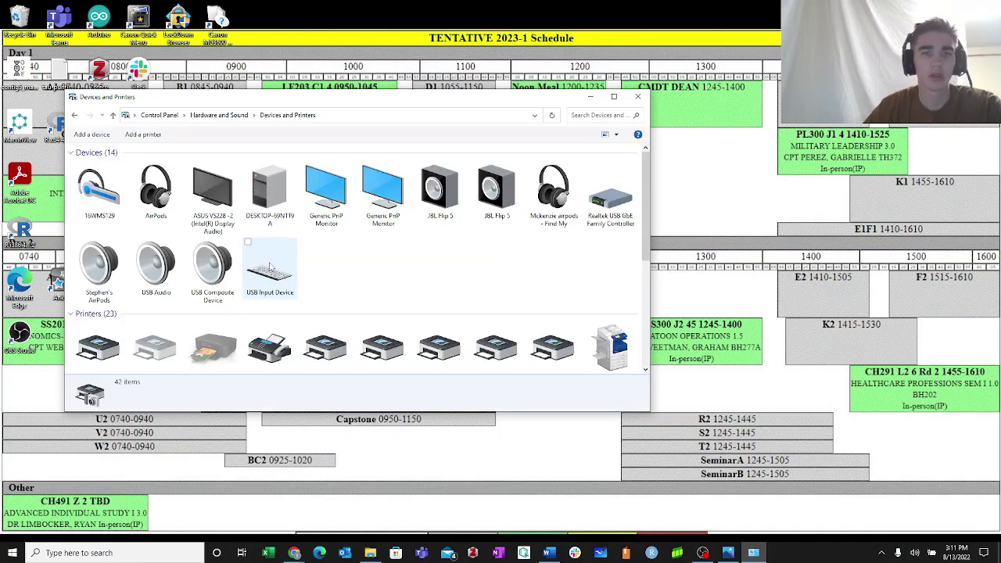
scroll(270, 267, down, 3)
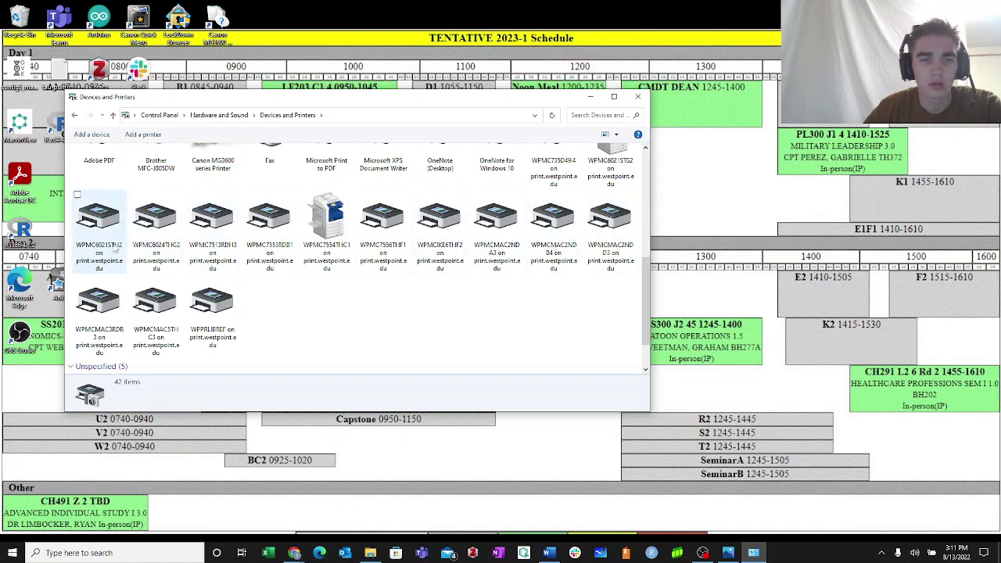
scroll(264, 344, down, 2)
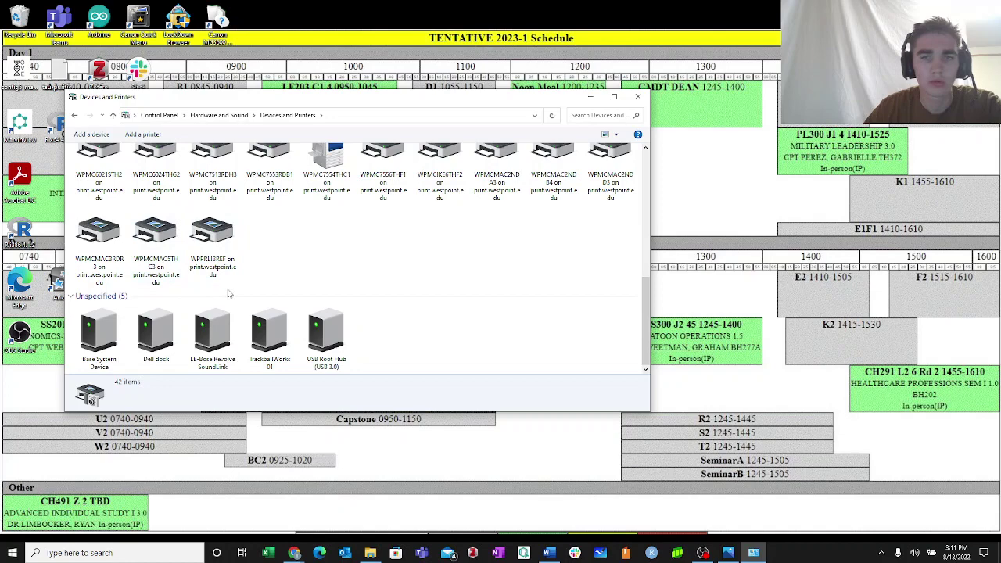
scroll(228, 293, up, 3)
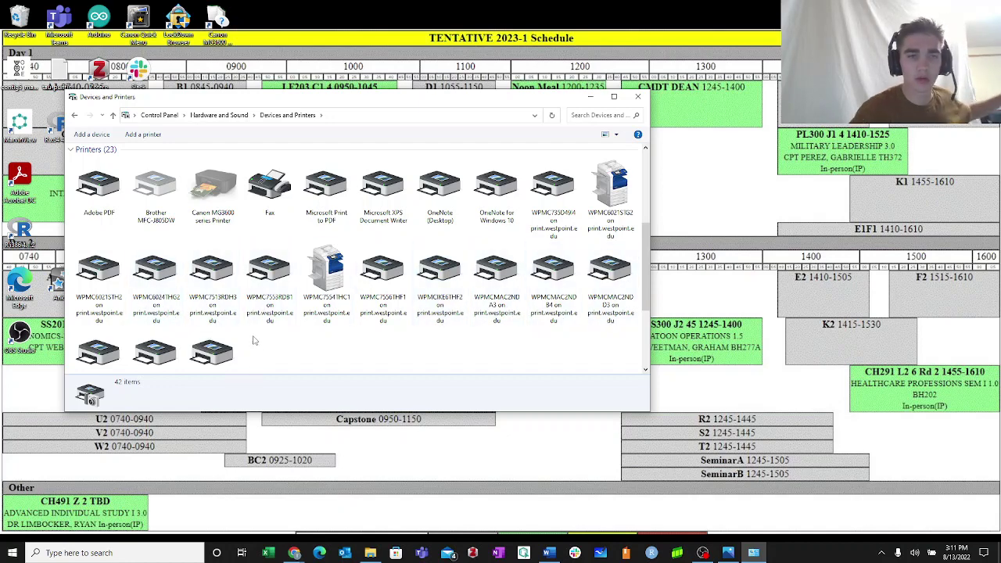
scroll(255, 340, down, 1)
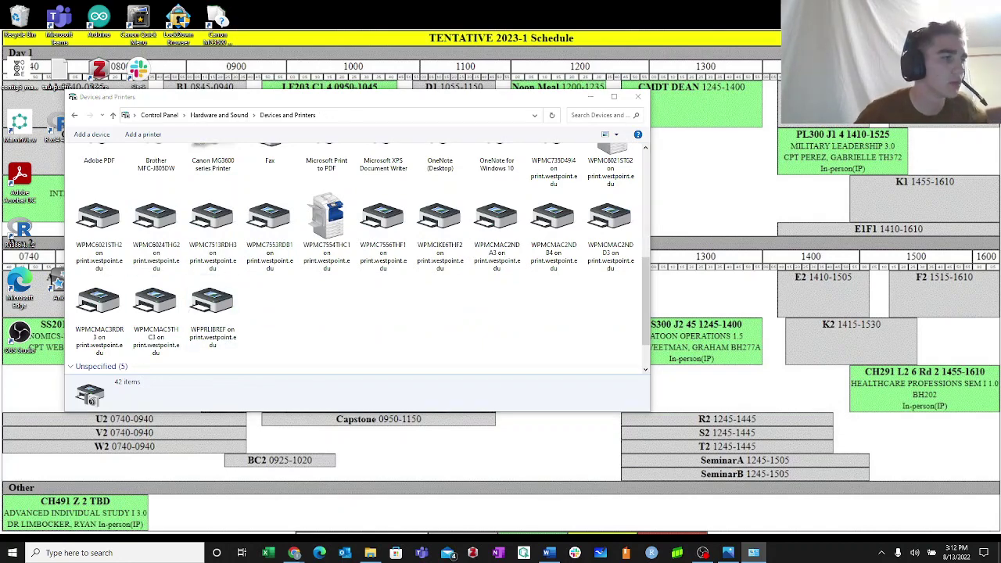
scroll(551, 266, up, 2)
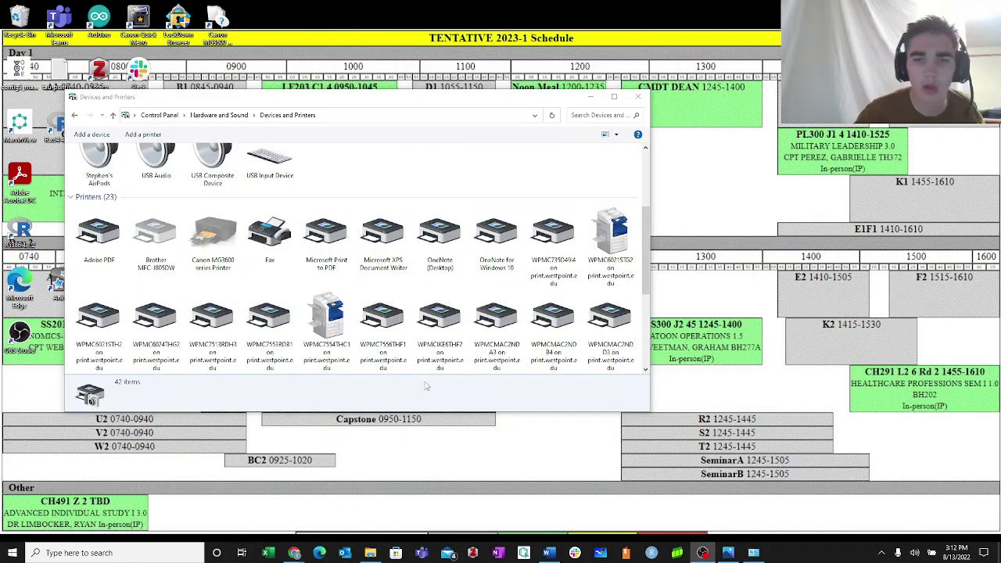
In WPMC735D494's Printing preferences, choose Public User under Authentication/Account Track, then Apply and OK.
click(557, 251)
right_click(556, 251)
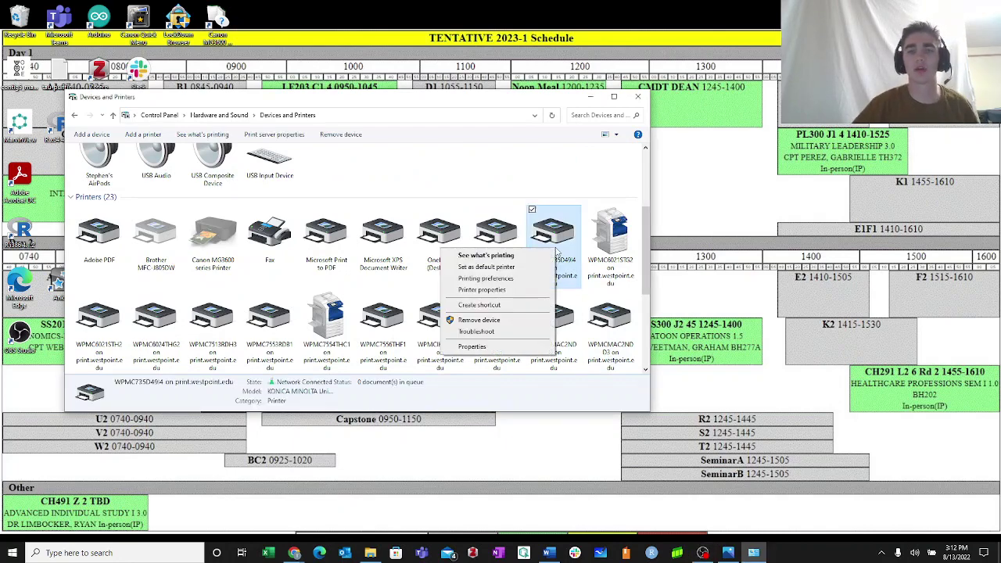
click(506, 279)
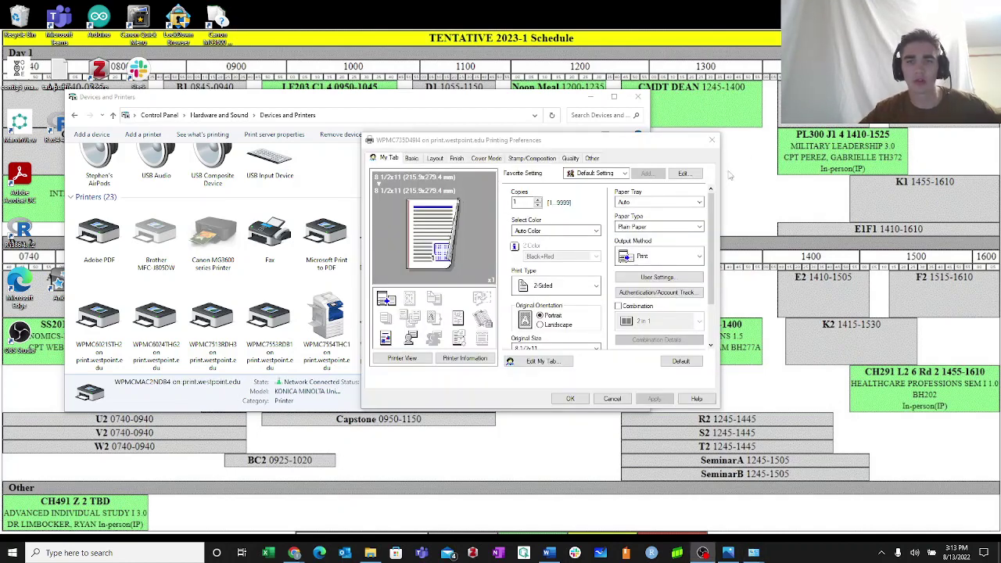
click(664, 294)
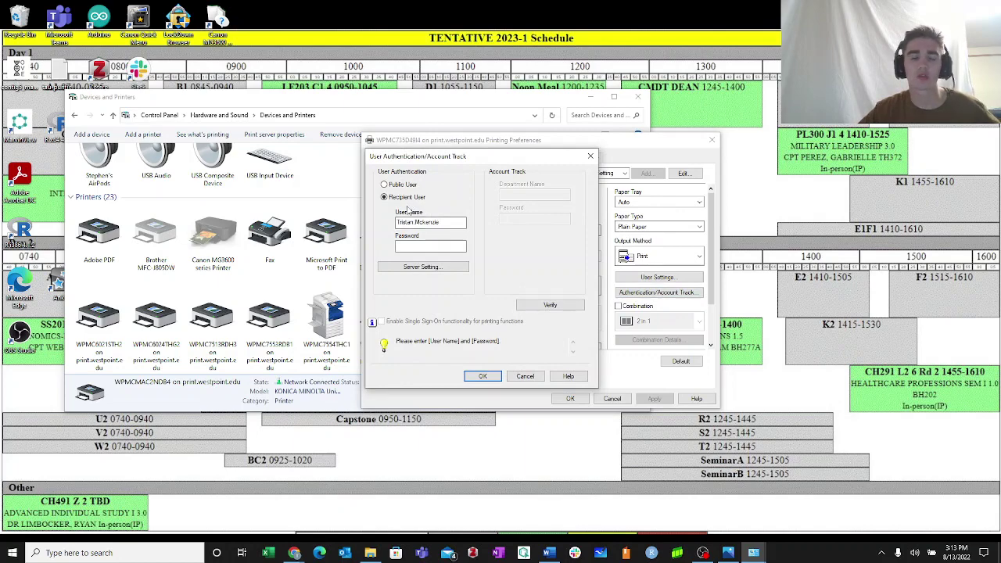
click(386, 186)
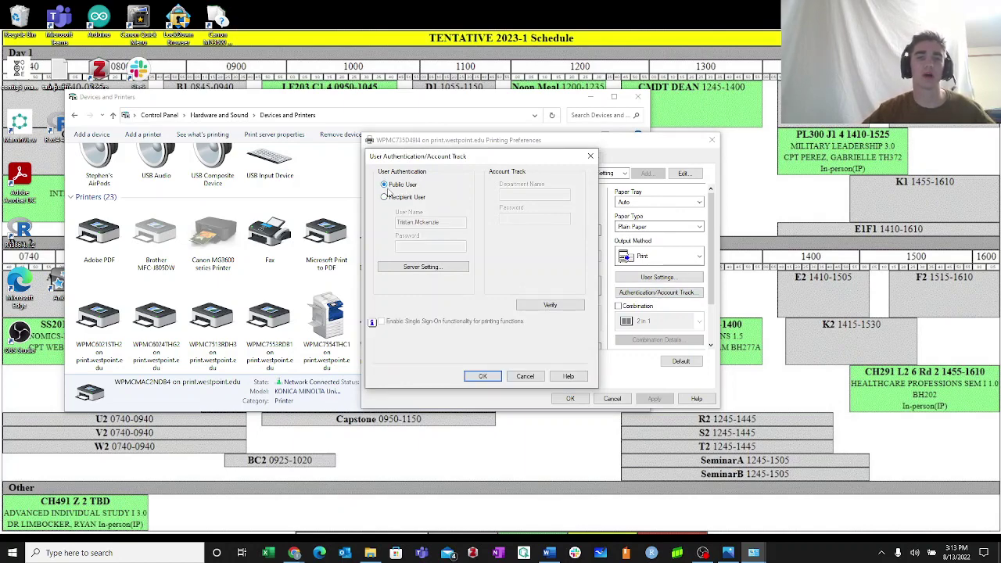
click(483, 377)
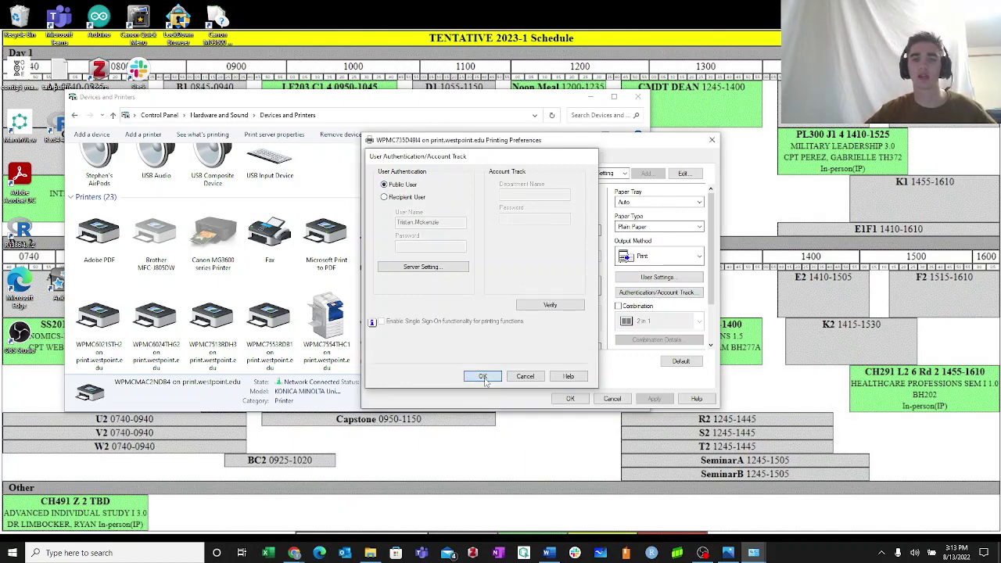
click(654, 399)
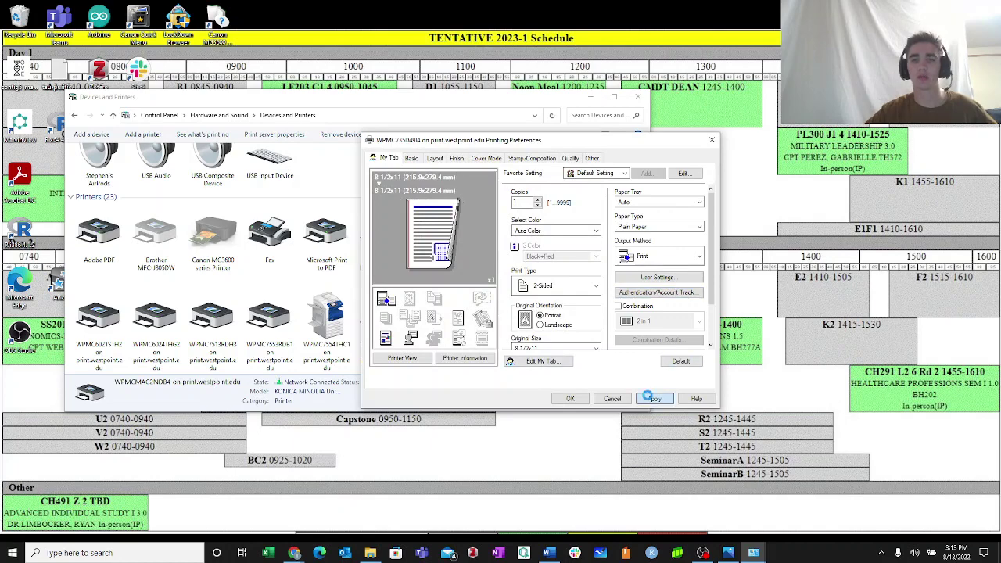
click(570, 399)
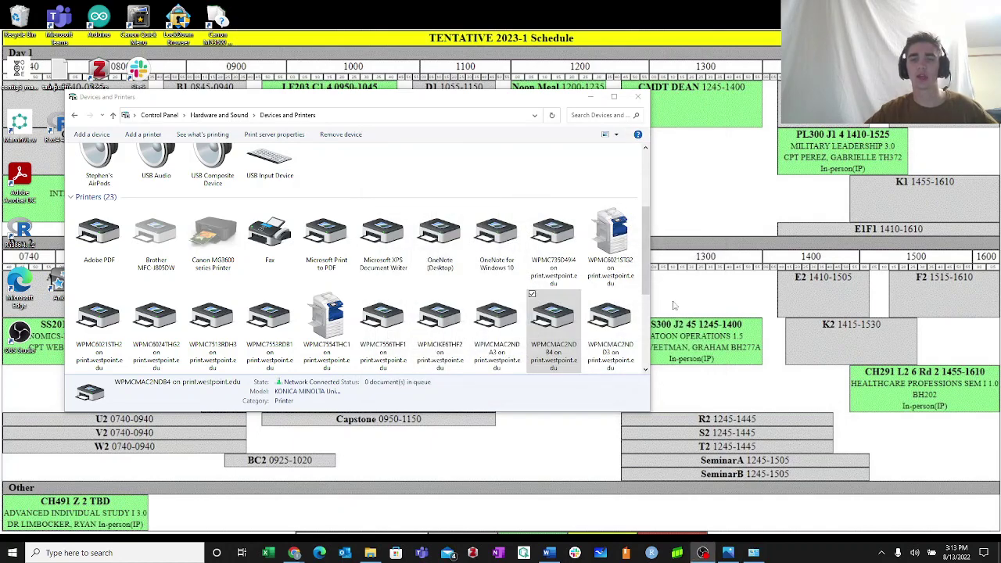
Close Devices and Printers and open Command Prompt by searching 'command'.
click(637, 96)
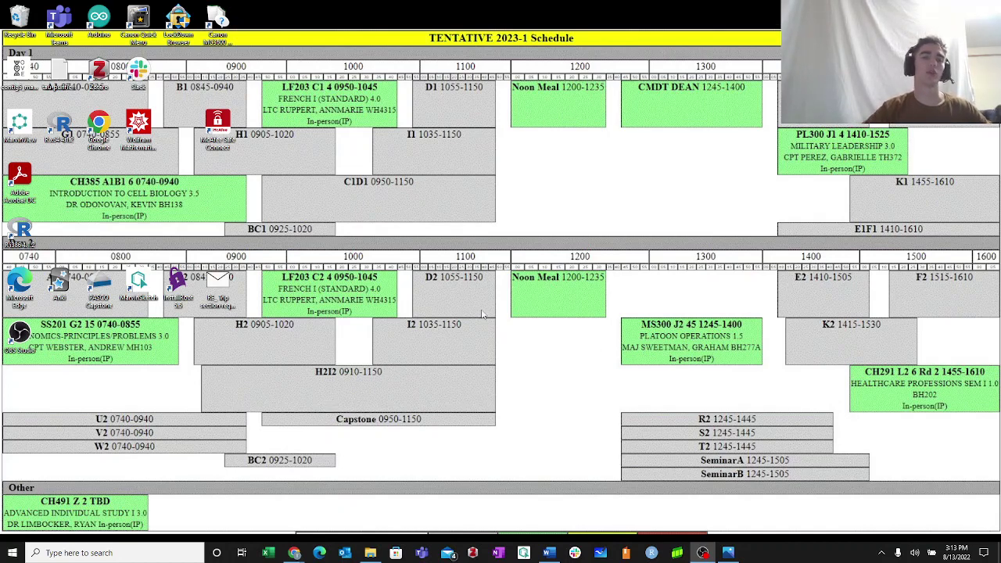
click(145, 552)
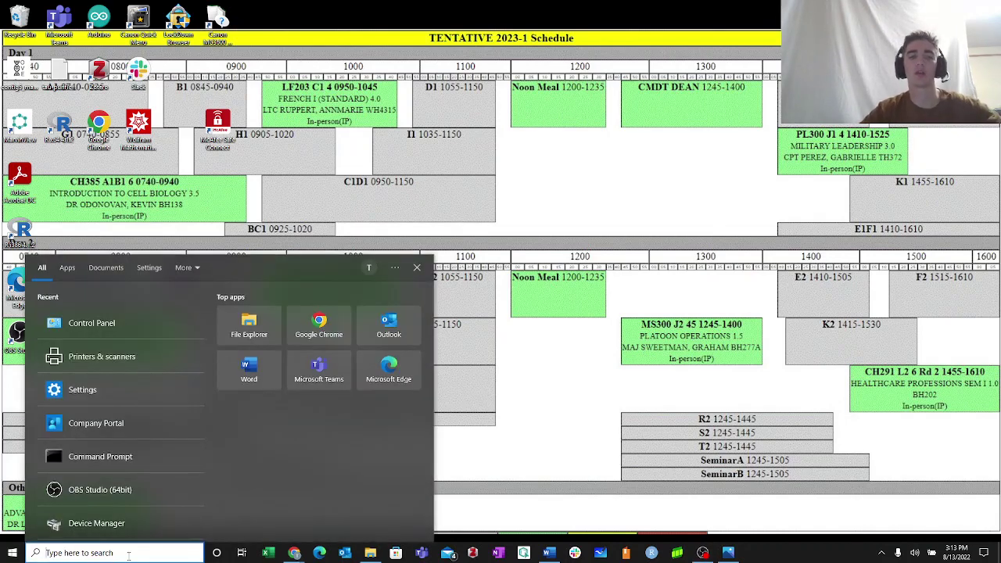
text(command)
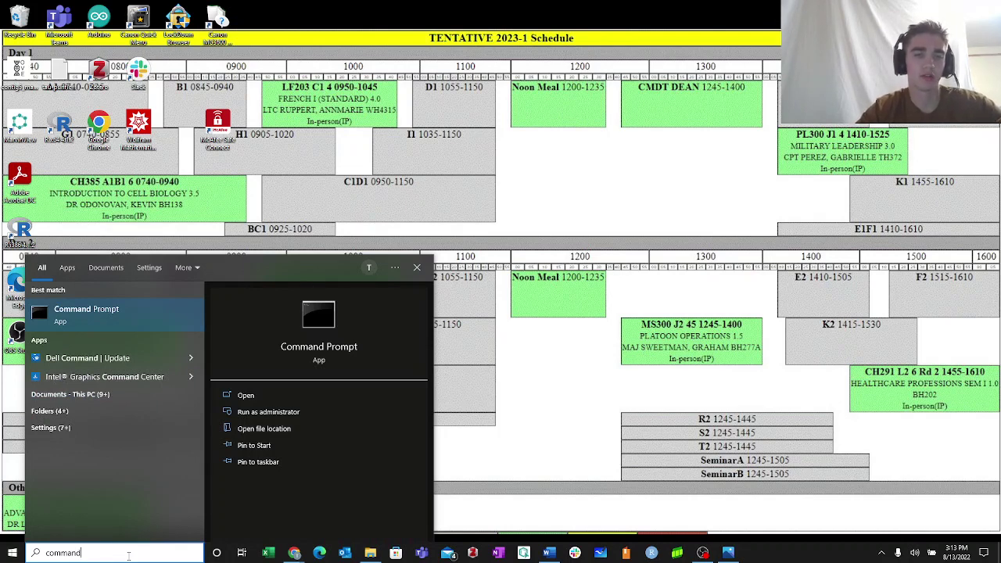
key(Return)
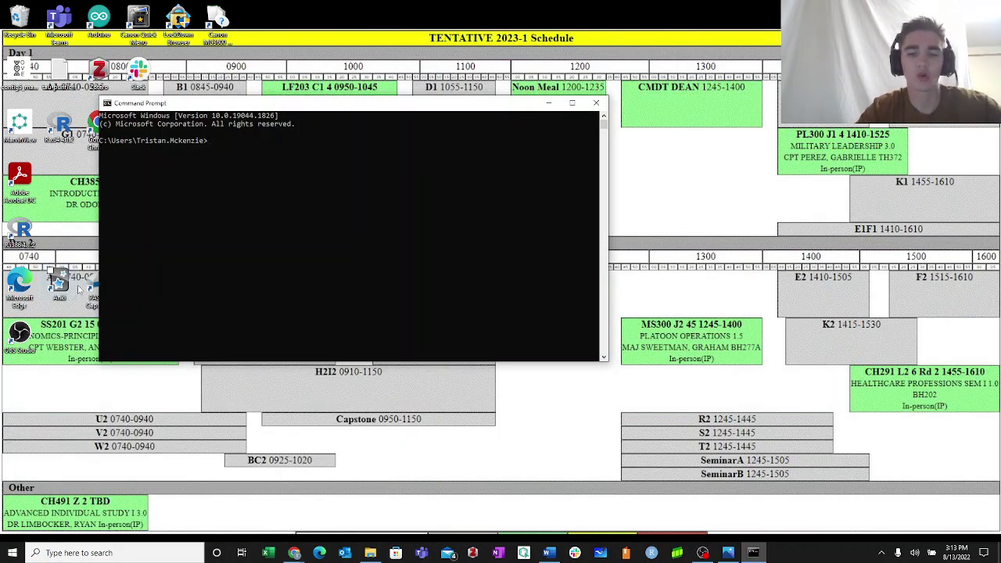
Run 'ping 10.60.10.33 -t' for a continuous ping to the printer.
text(ping)
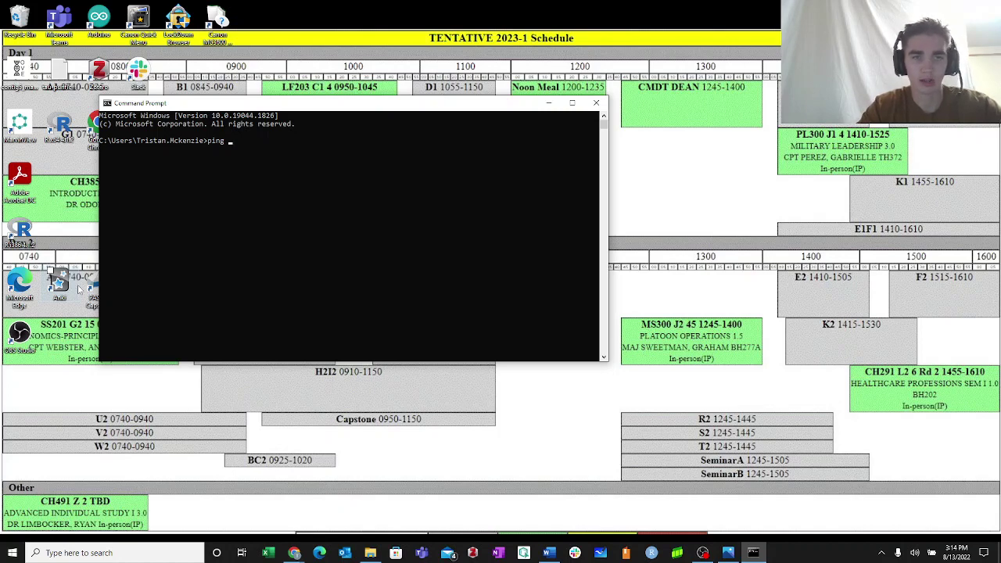
text(10.)
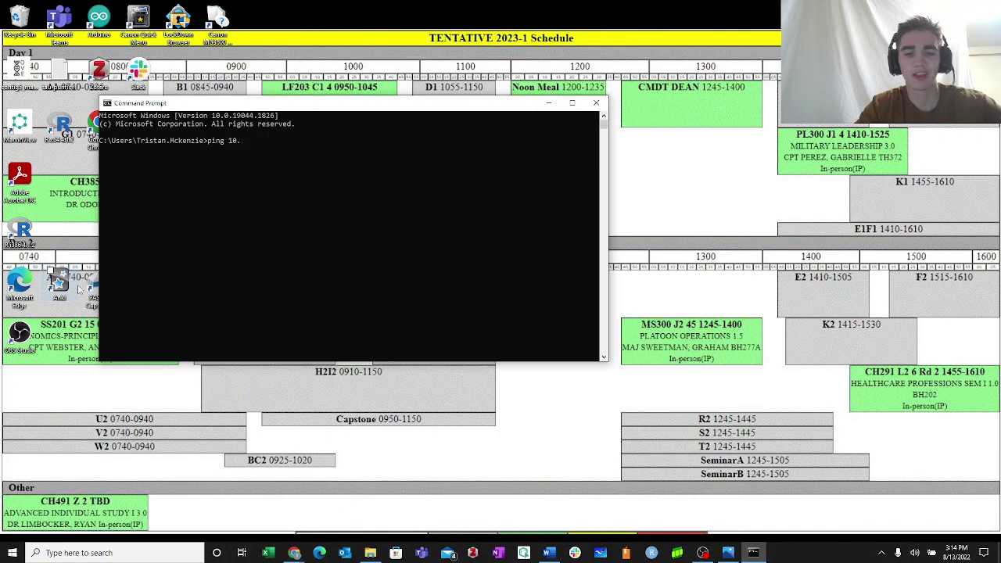
text(60.10)
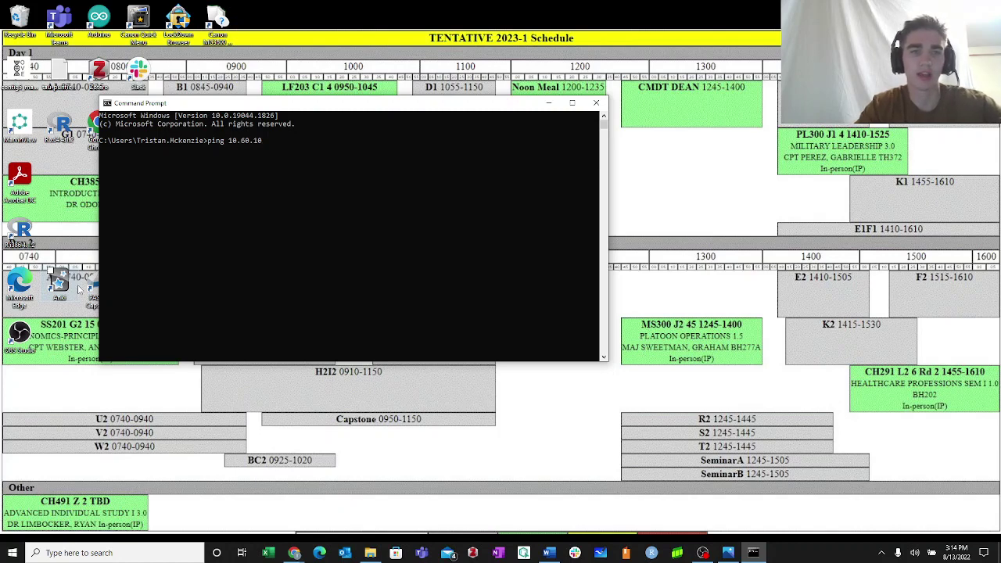
text(.33)
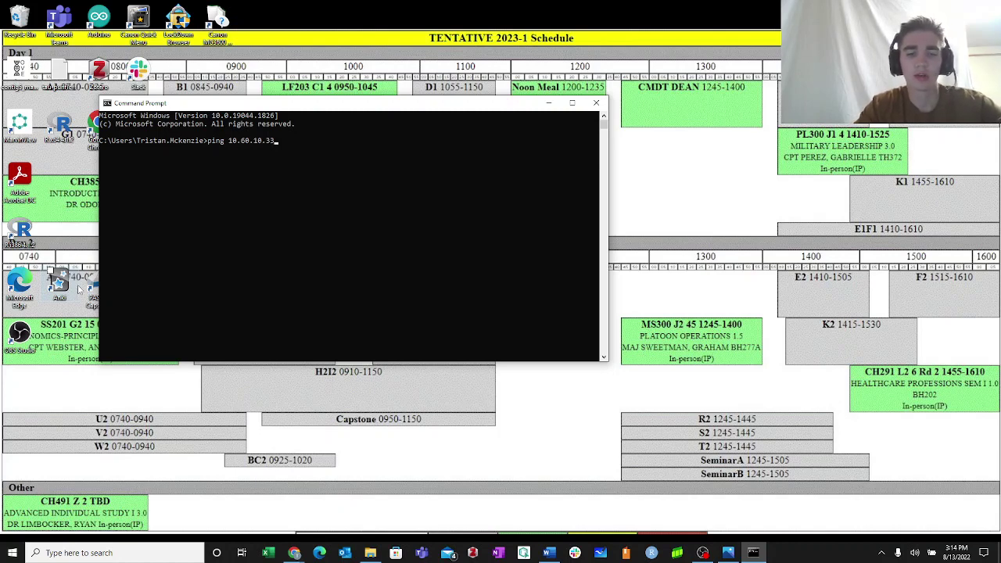
text( -t)
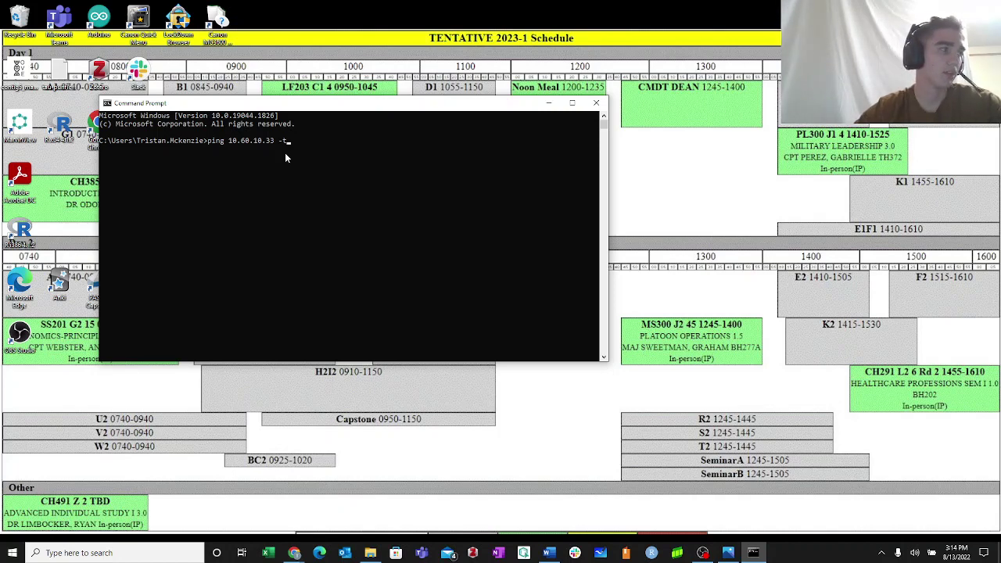
key(Return)
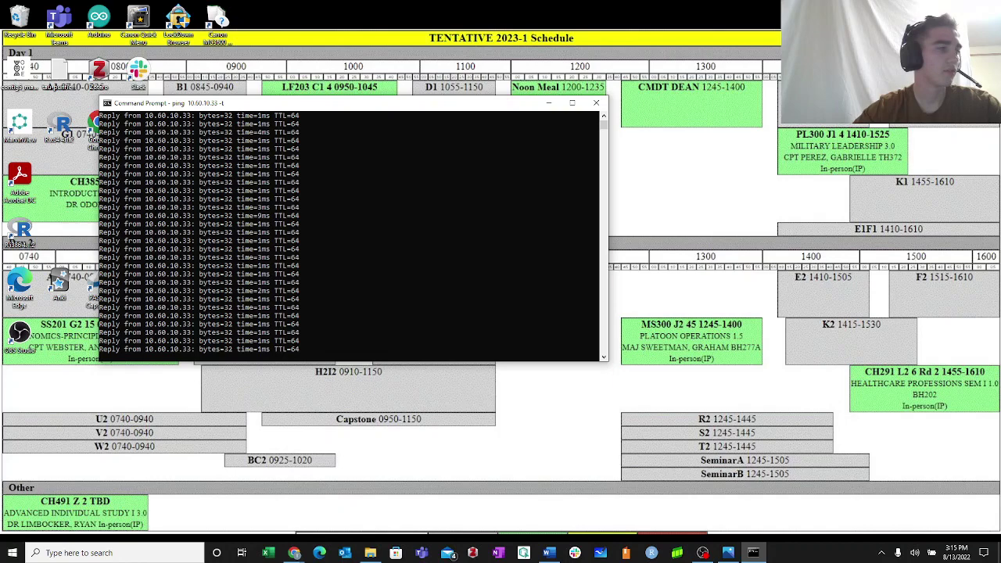
Close Command Prompt, launch Company Portal, and open this computer's device card to confirm resource access.
key(alt+F4)
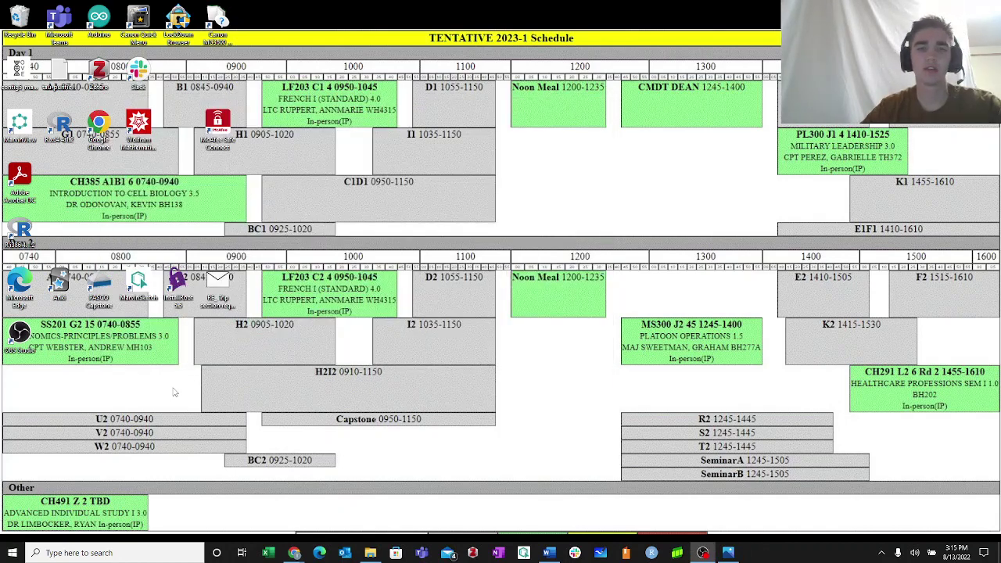
click(107, 552)
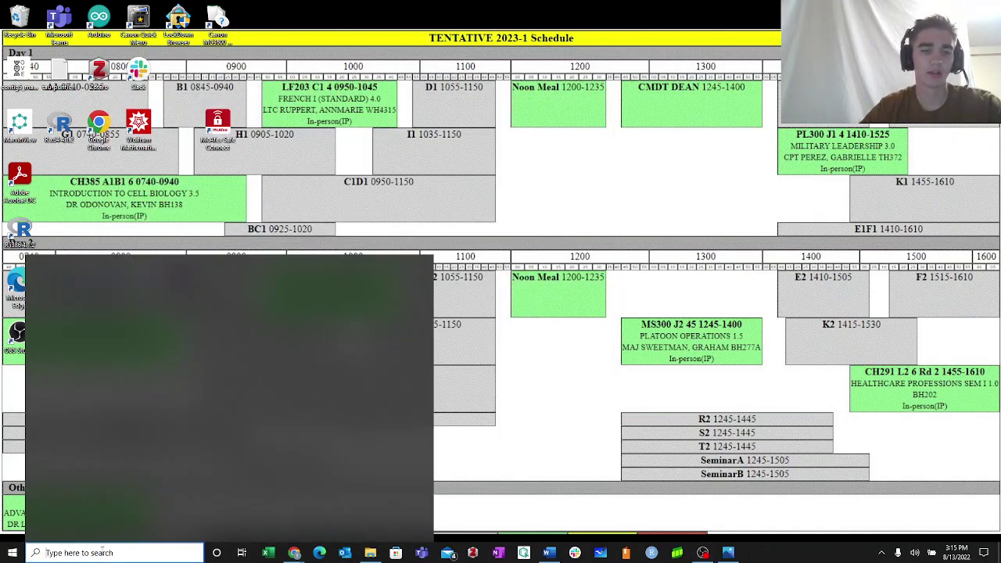
text(comp)
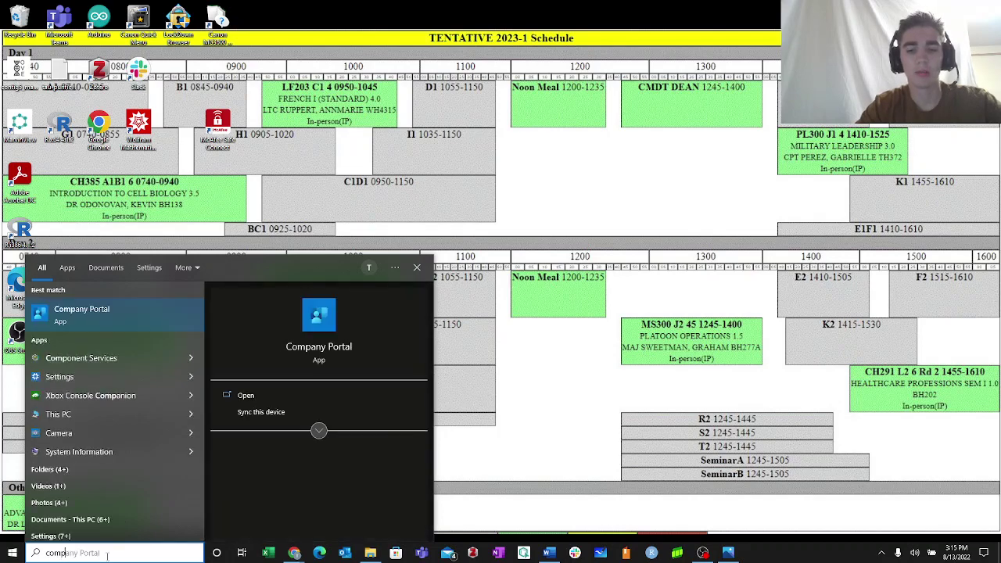
text(nny)
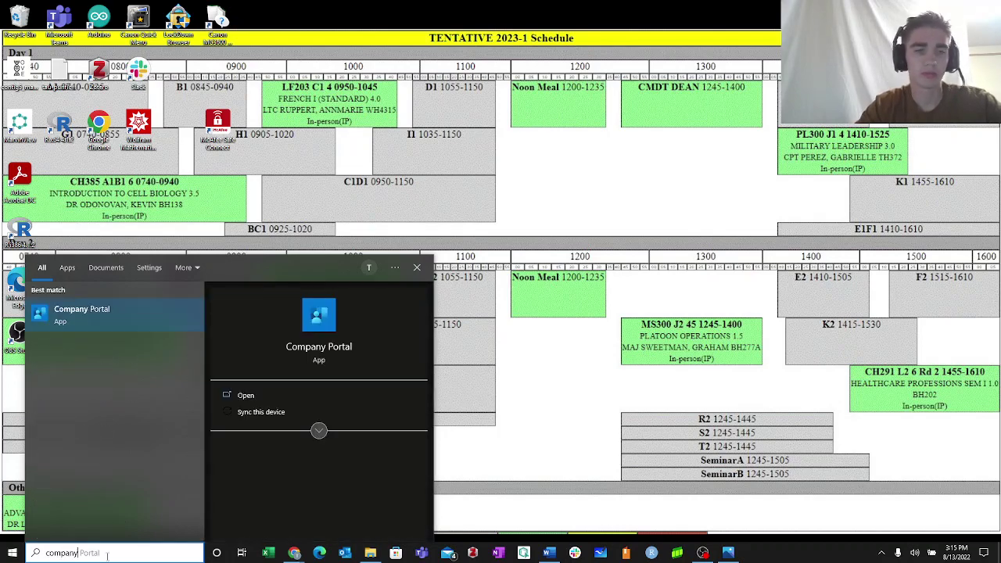
key(Return)
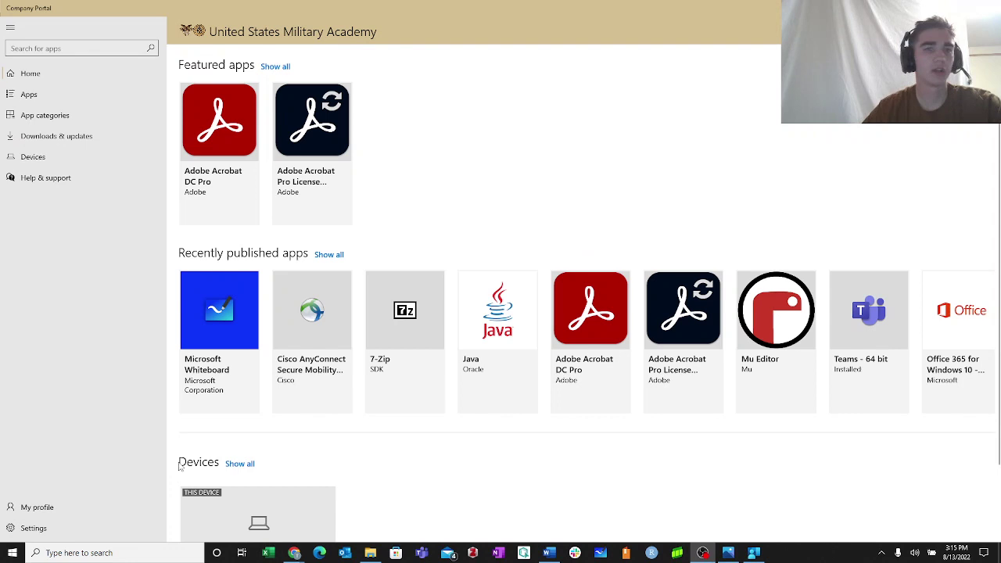
click(47, 158)
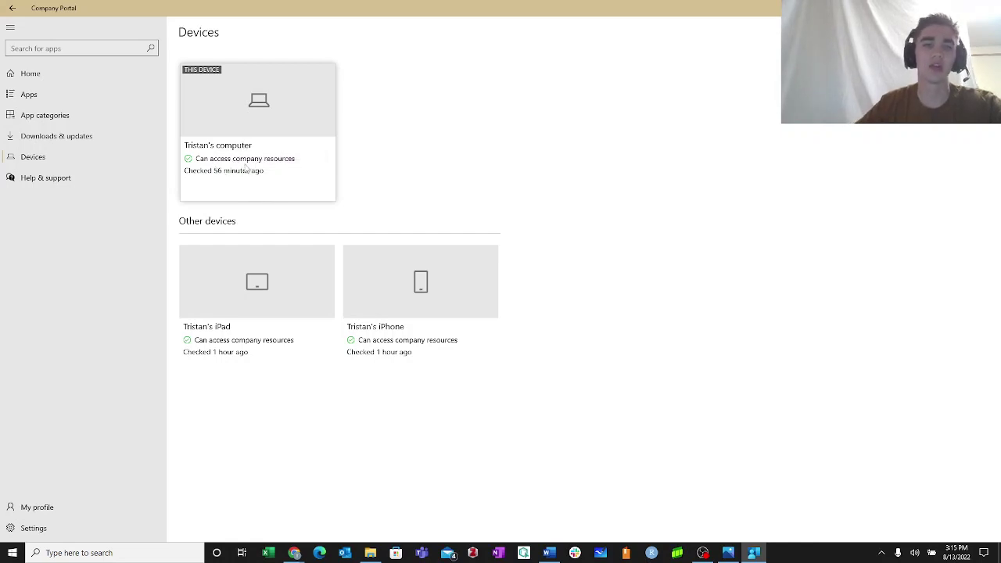
click(273, 151)
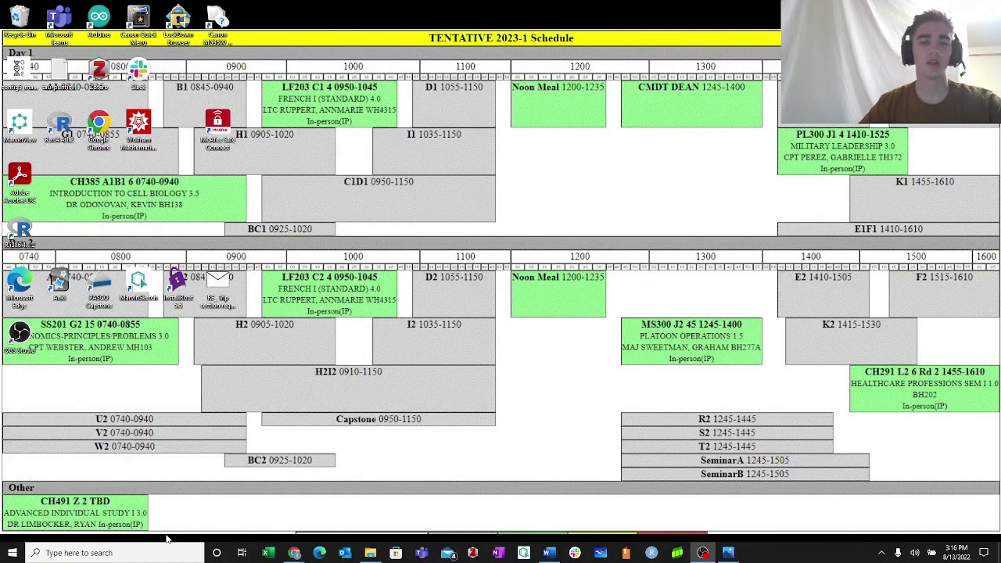
Launch Settings and go to Update & Security's Windows Security page showing no actions needed.
click(152, 553)
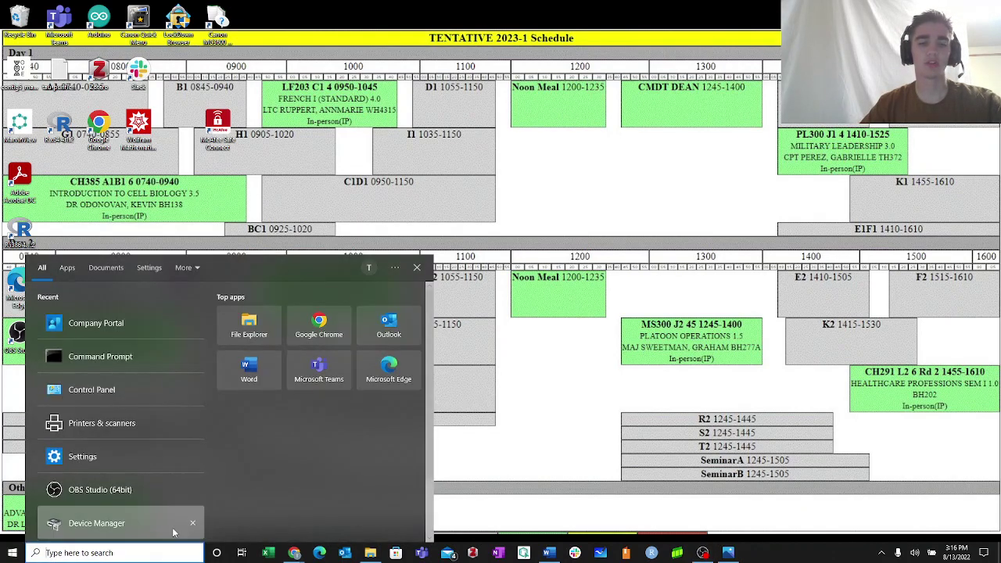
text(settingsttings)
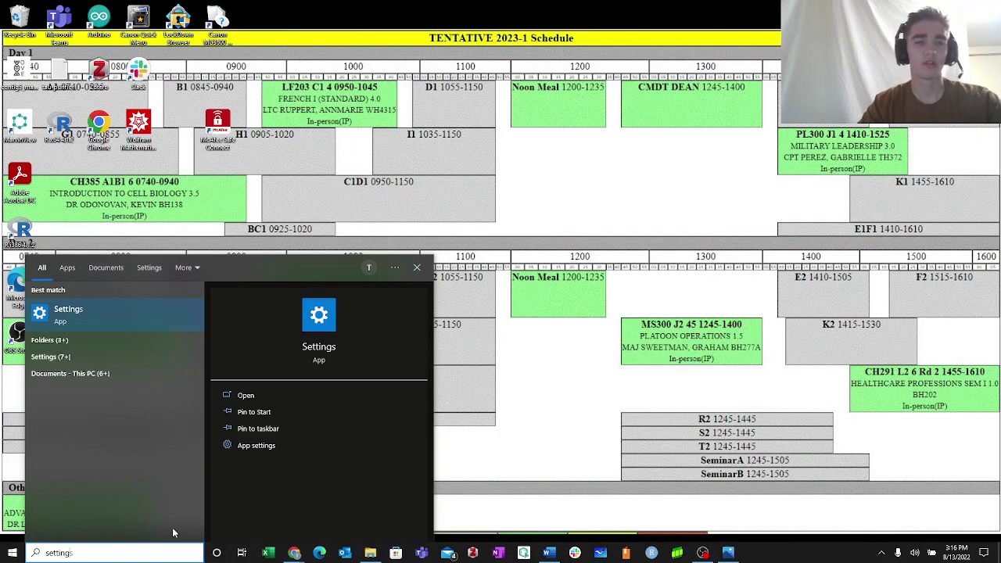
key(Return)
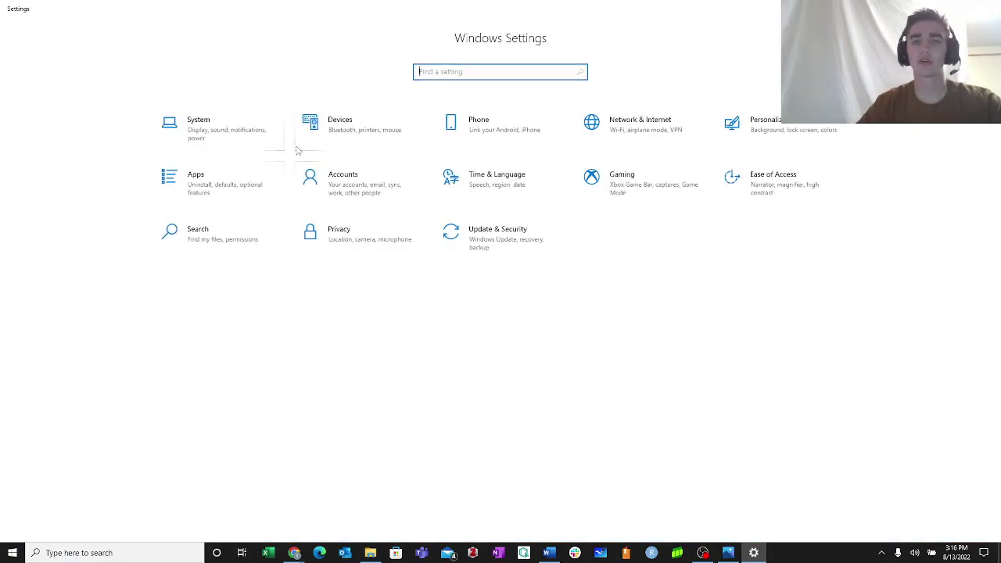
click(484, 247)
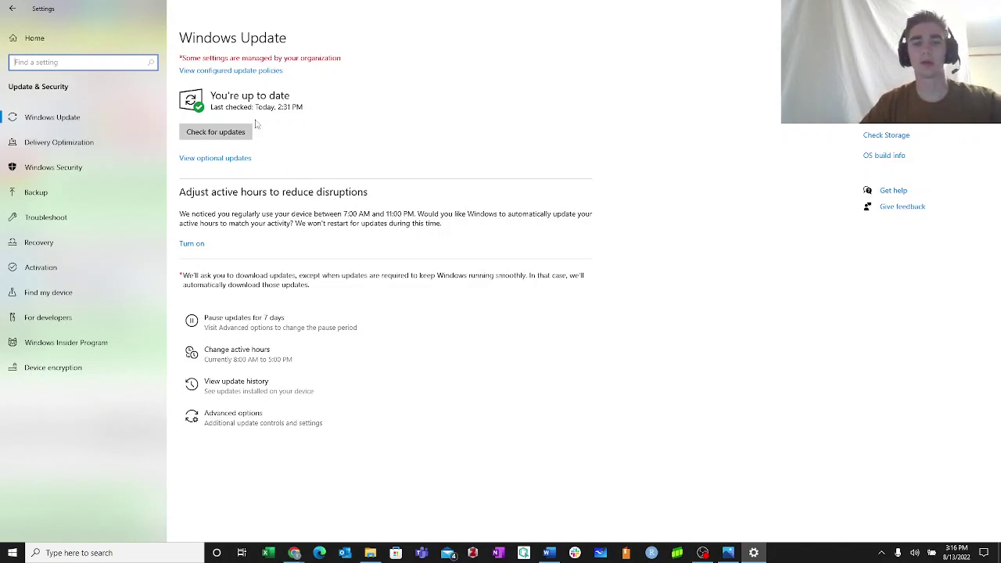
click(80, 168)
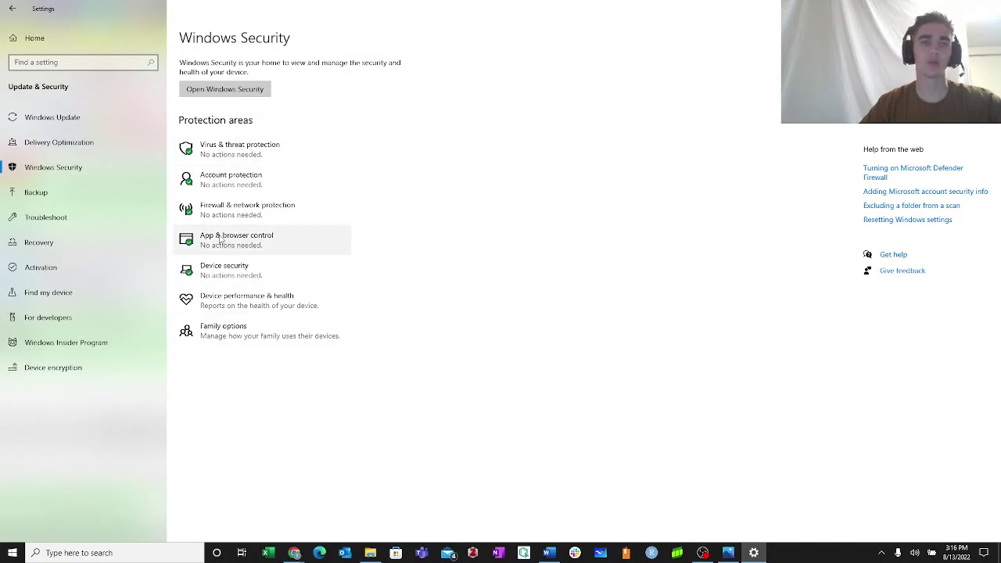
click(264, 153)
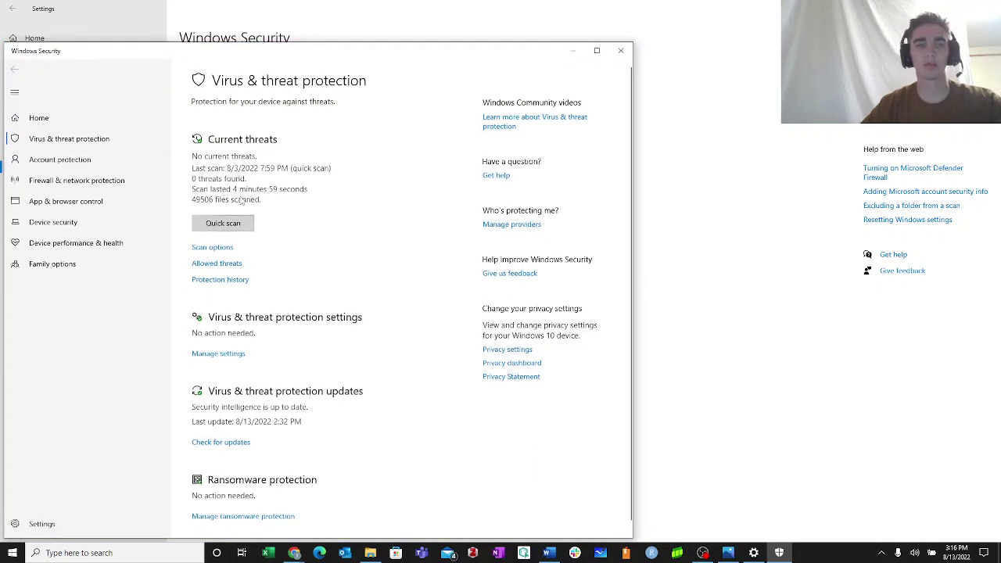
scroll(238, 223, down, 1)
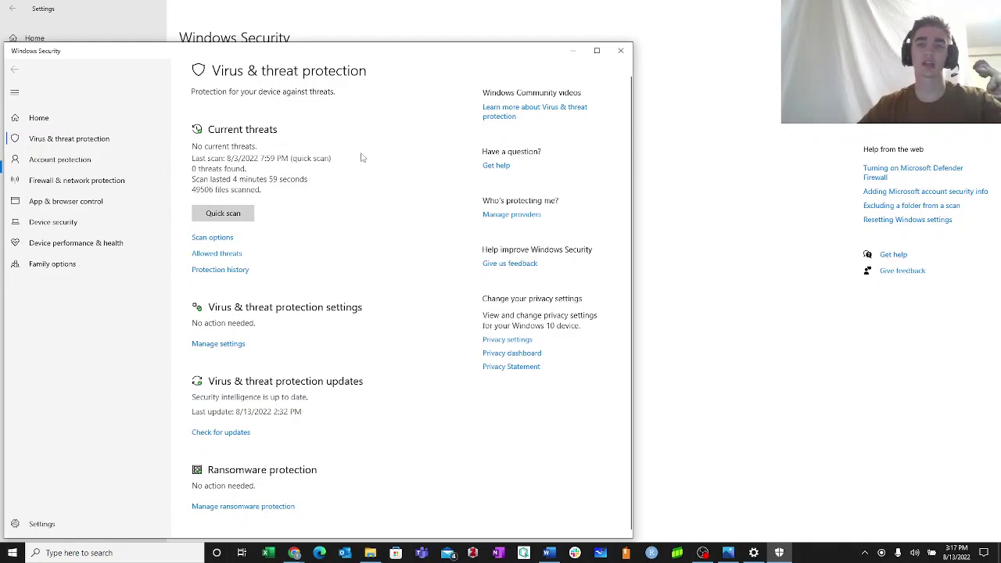
click(619, 51)
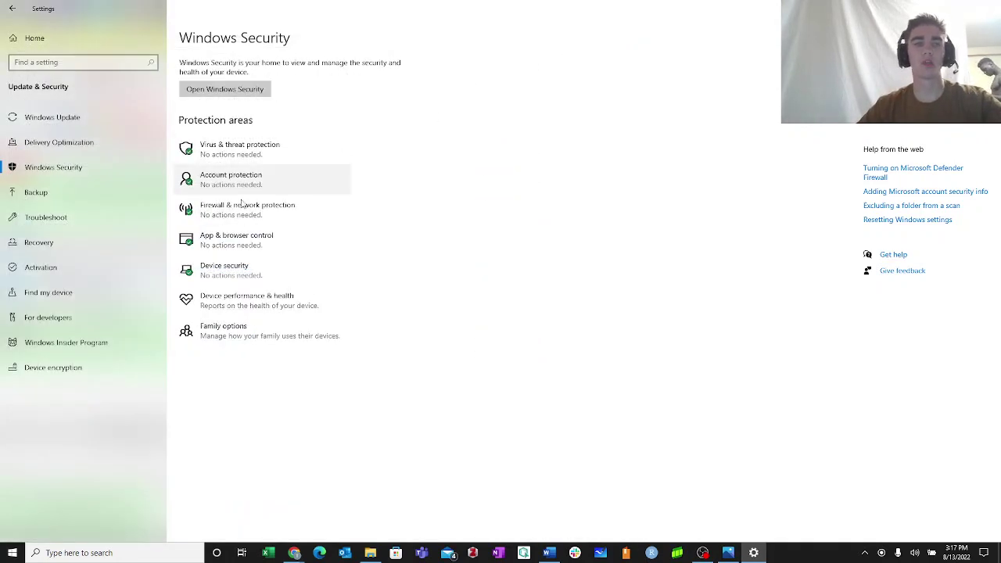
click(260, 183)
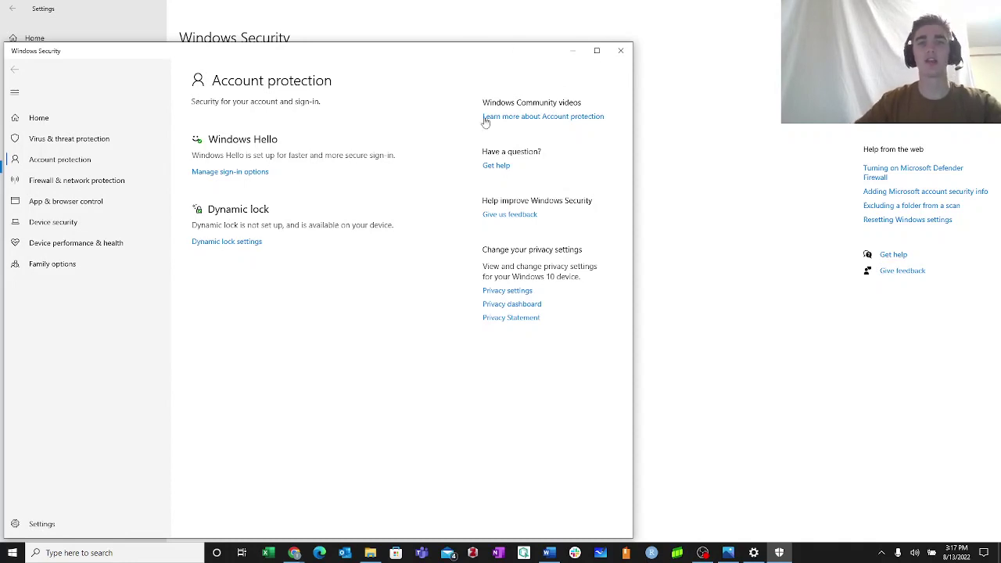
click(620, 51)
click(229, 223)
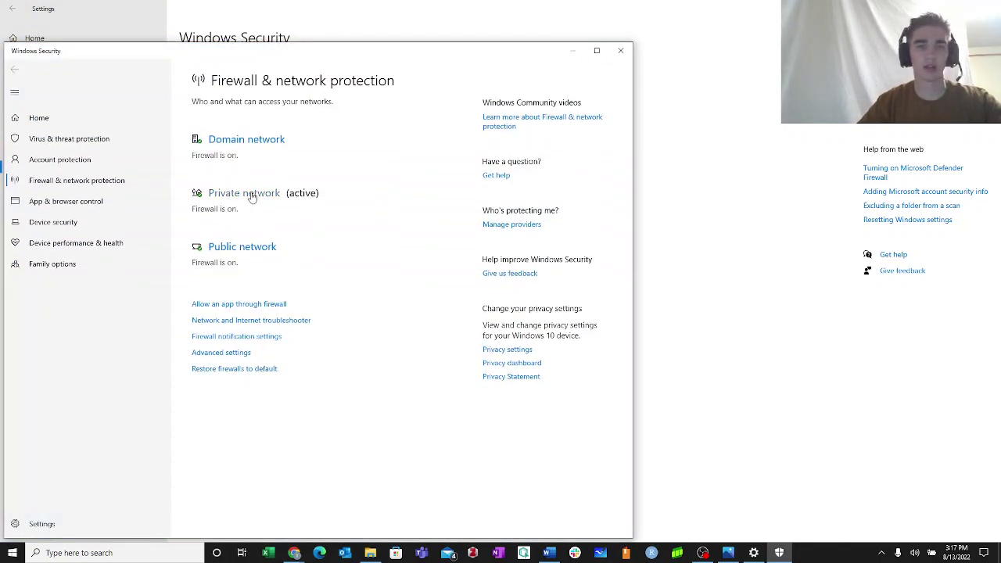
click(248, 197)
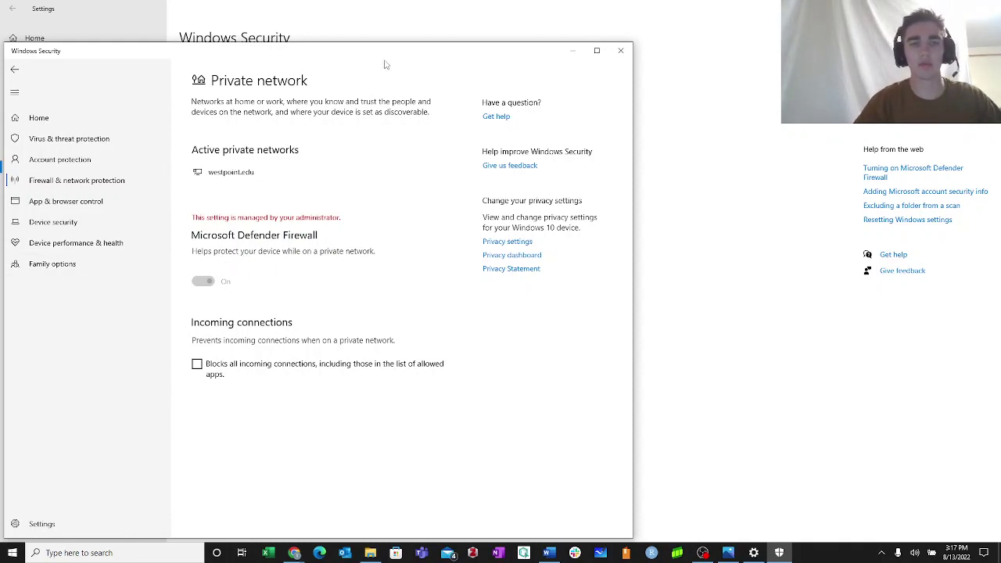
click(14, 69)
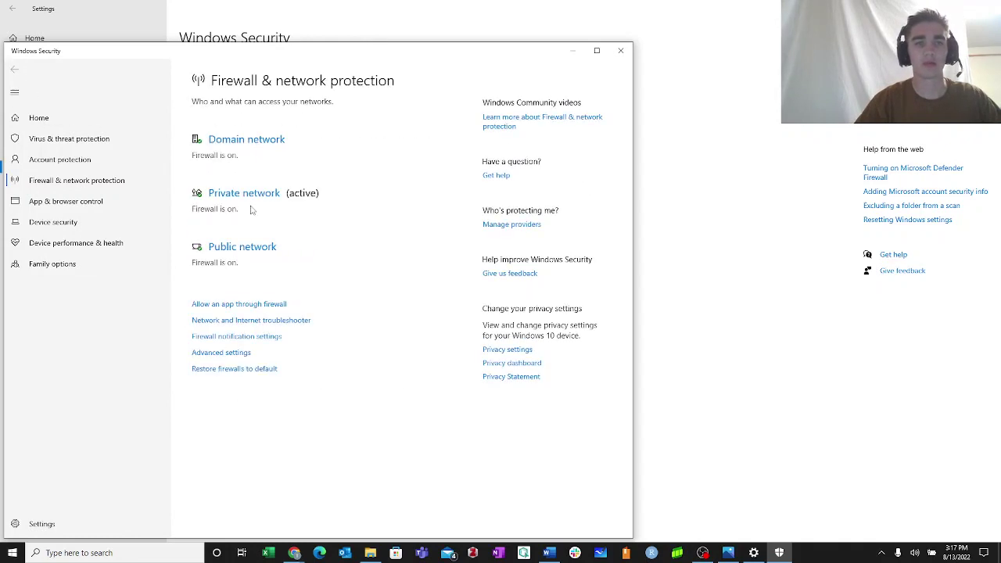
click(243, 256)
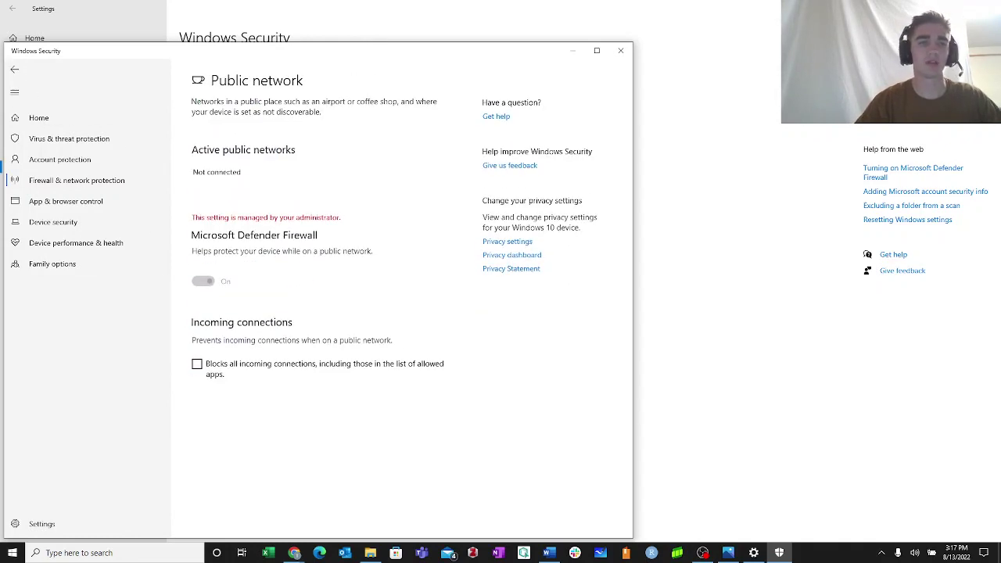
click(14, 70)
click(621, 50)
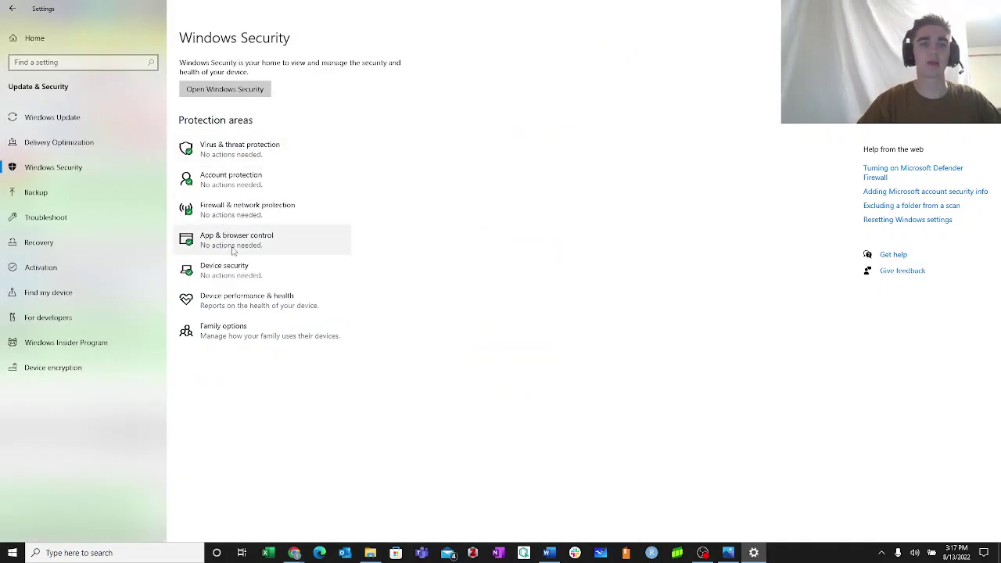
Check App & browser control and Device security, then return to Windows Update showing up to date.
click(233, 249)
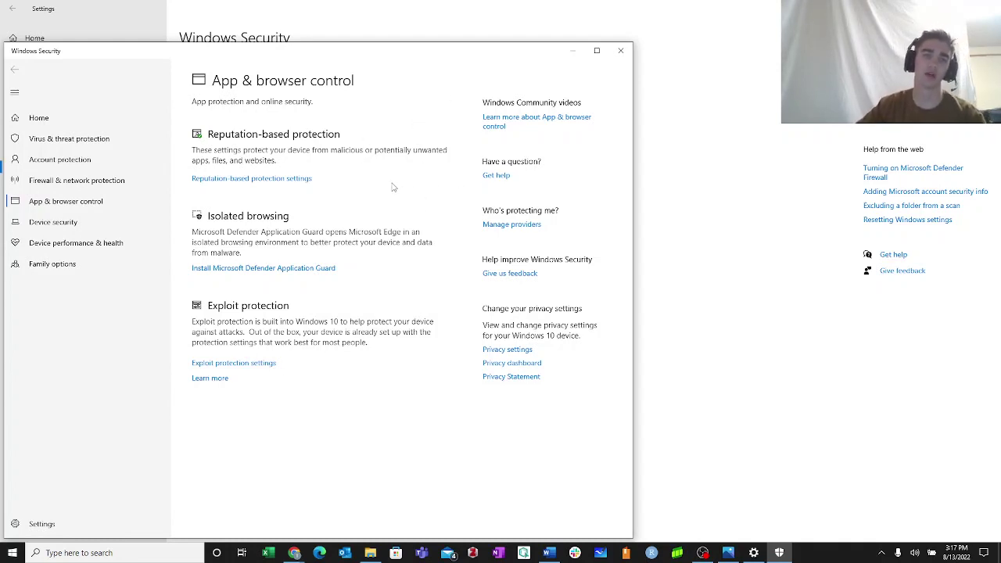
click(621, 50)
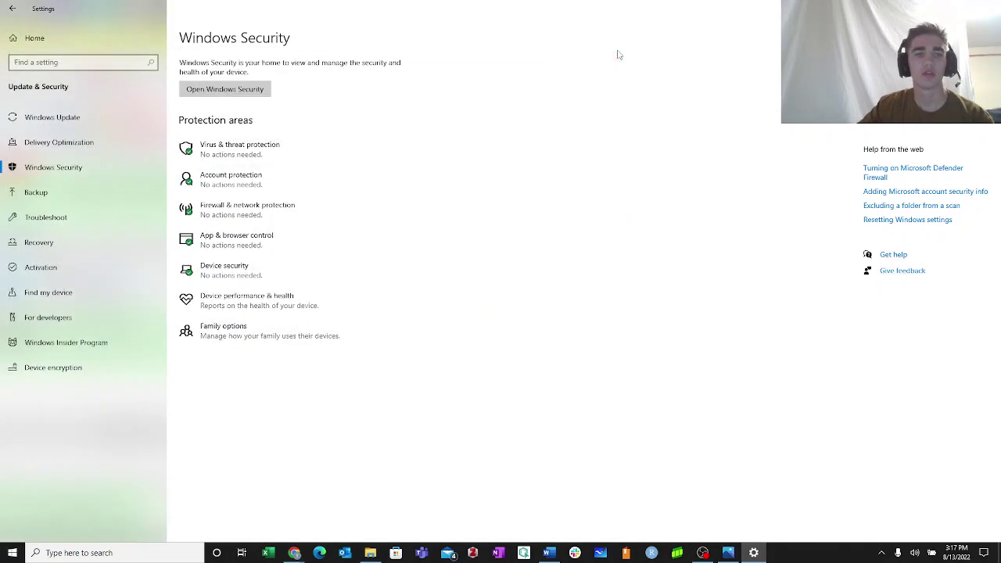
click(245, 277)
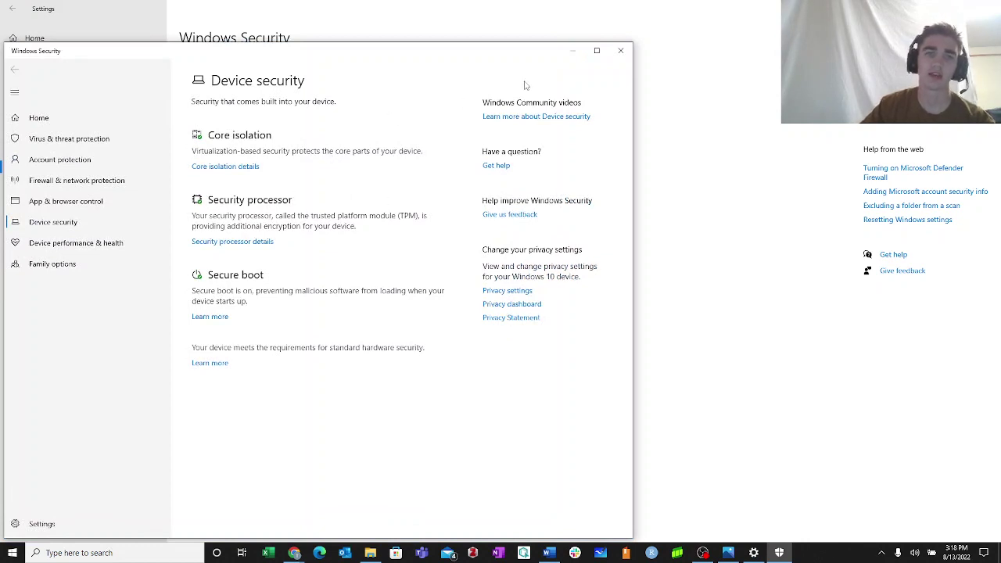
click(618, 51)
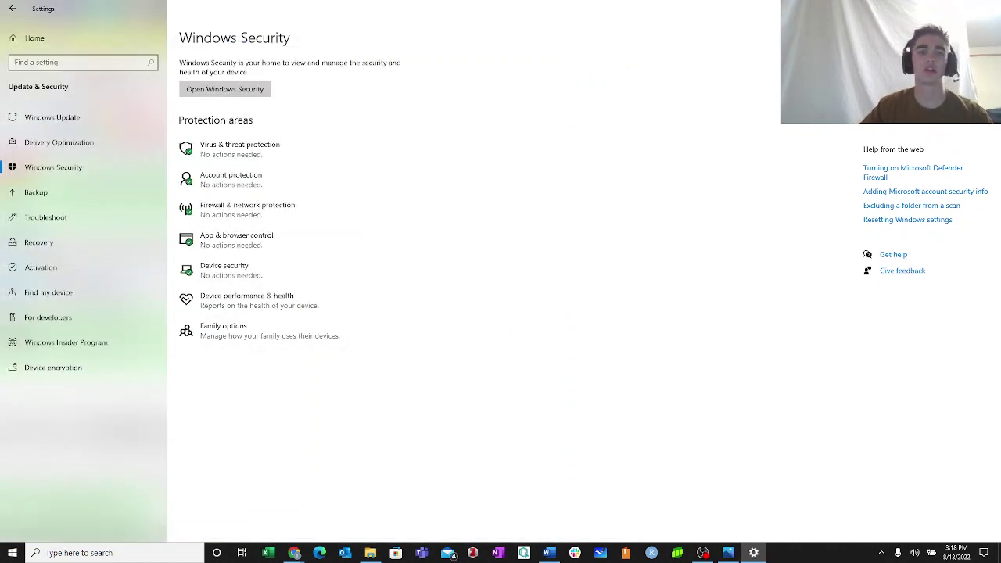
click(51, 117)
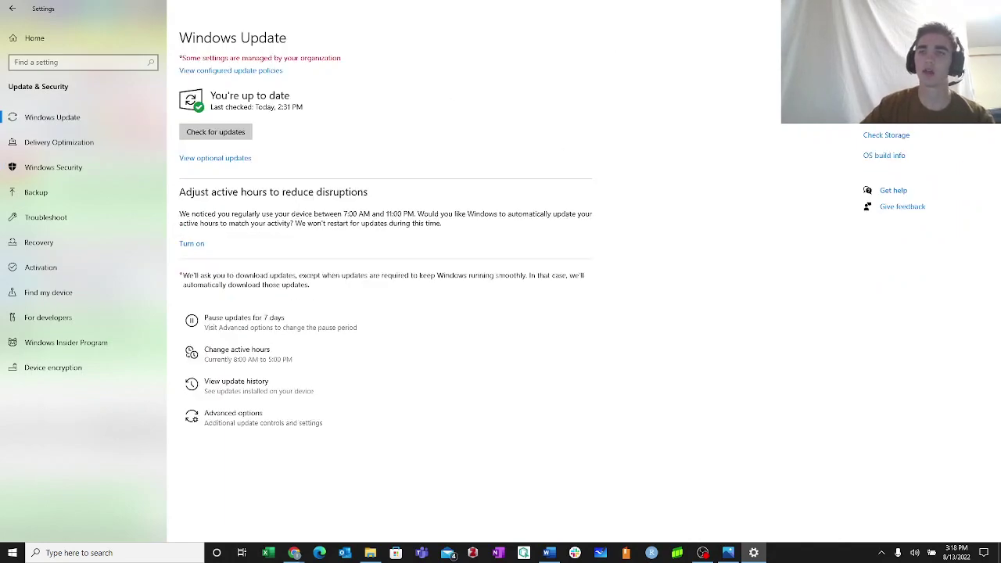
Close the Settings window to reveal the tentative 2023-1 schedule desktop.
click(984, 8)
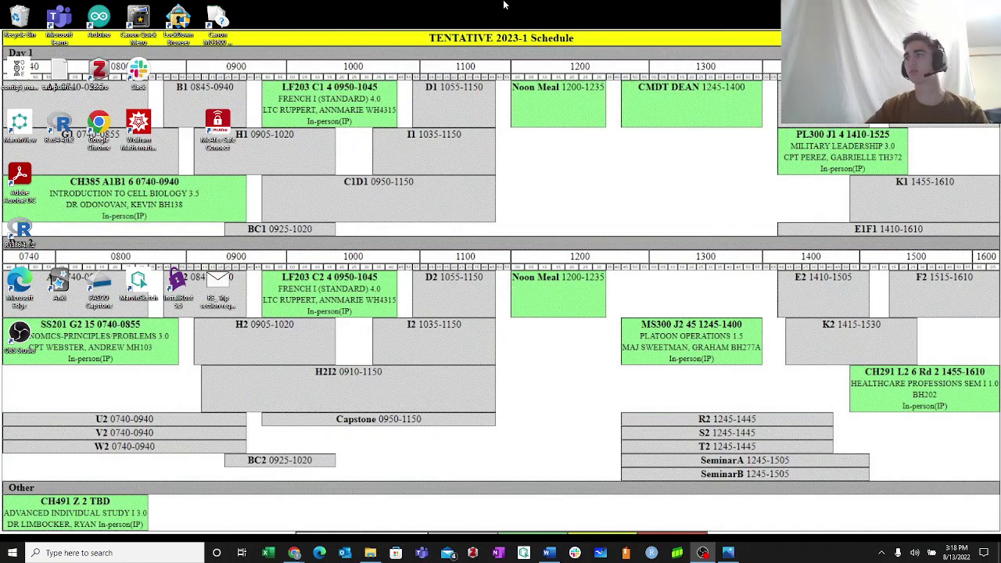
Bring up the printers-and-compliance QR code image in Photos from the taskbar.
click(728, 553)
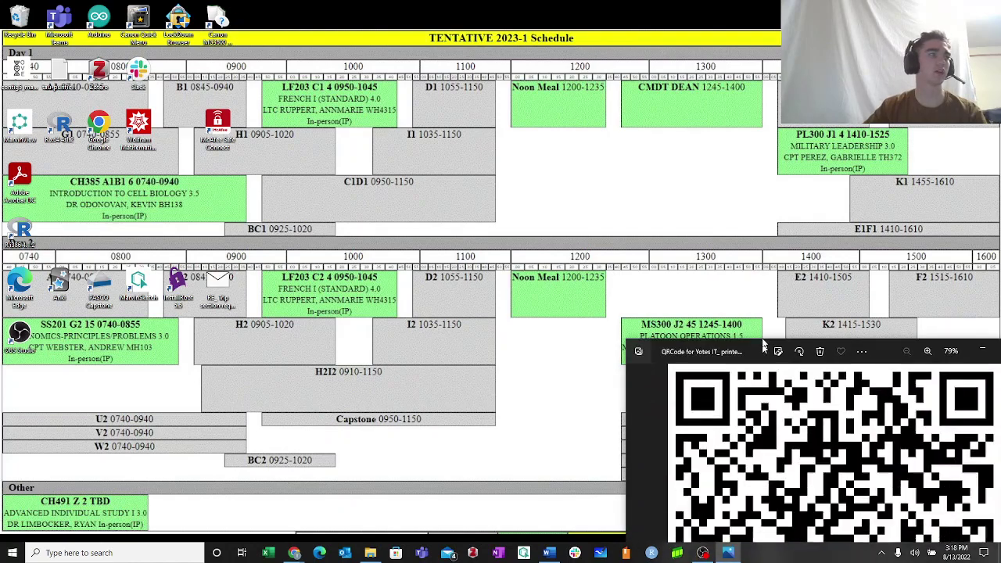